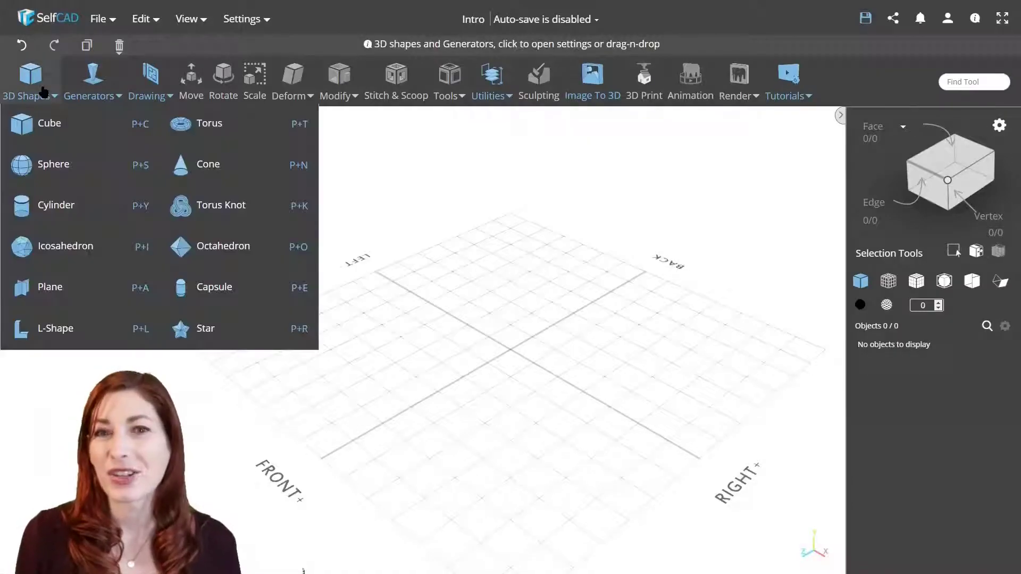
Step: Create a Shape Generator solid with top radius 110, bottom radius 105, angle 317 and 28 edges
mouse_move(93, 84)
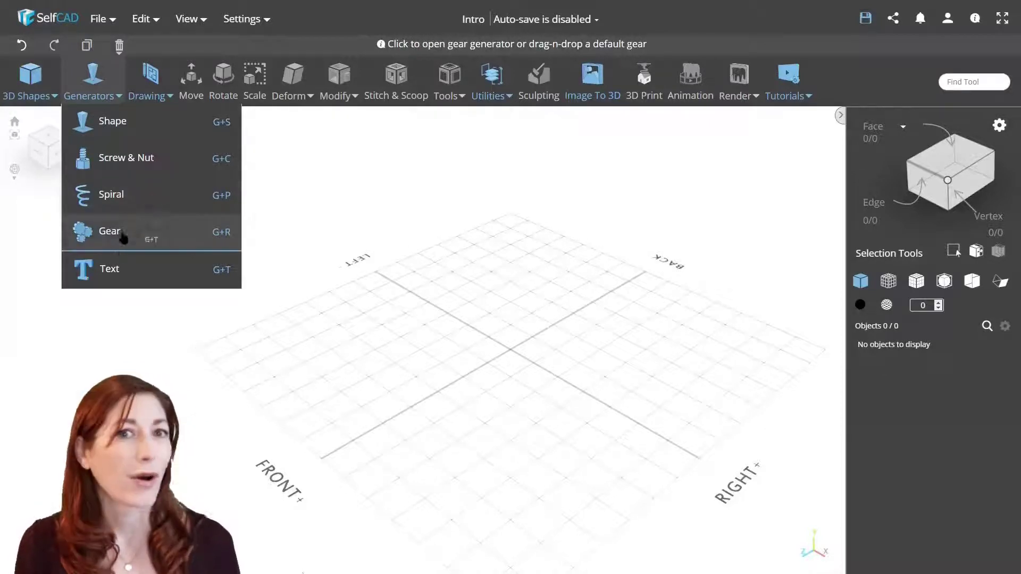
left_click(137, 128)
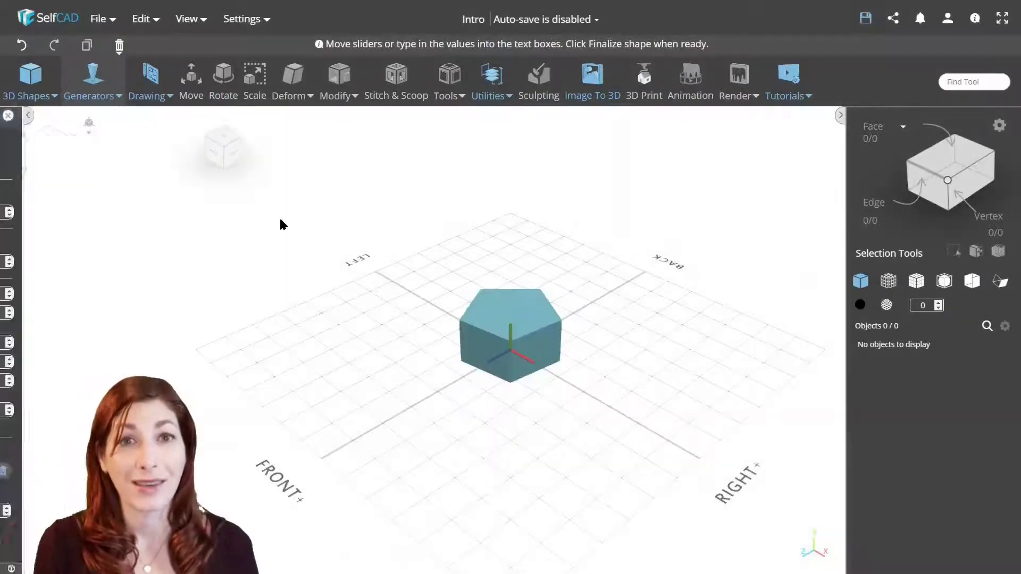
left_click_drag(91, 212, 103, 215)
left_click_drag(91, 263, 101, 263)
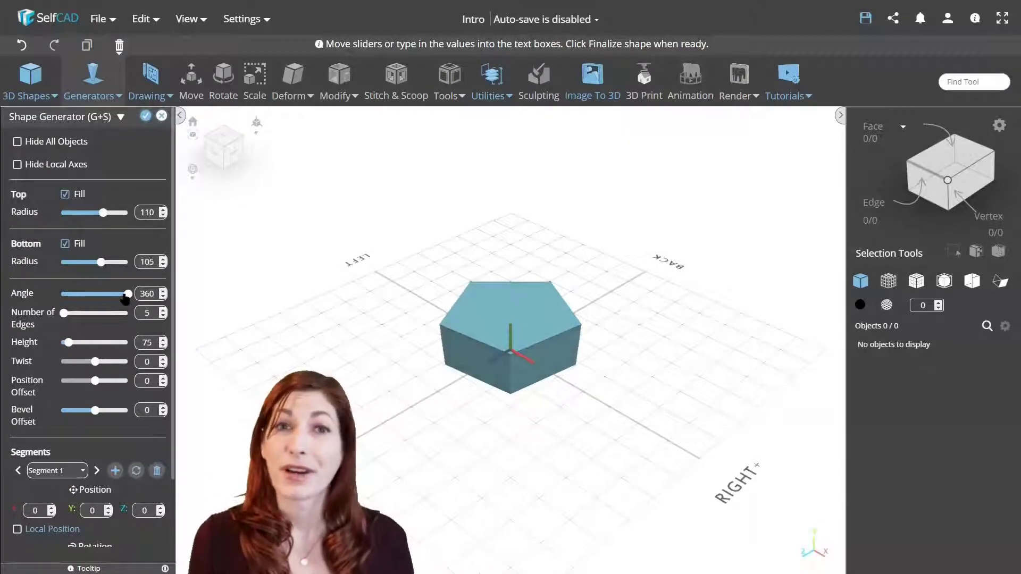
left_click_drag(126, 295, 118, 296)
left_click_drag(64, 323, 89, 326)
left_click_drag(277, 332, 457, 361)
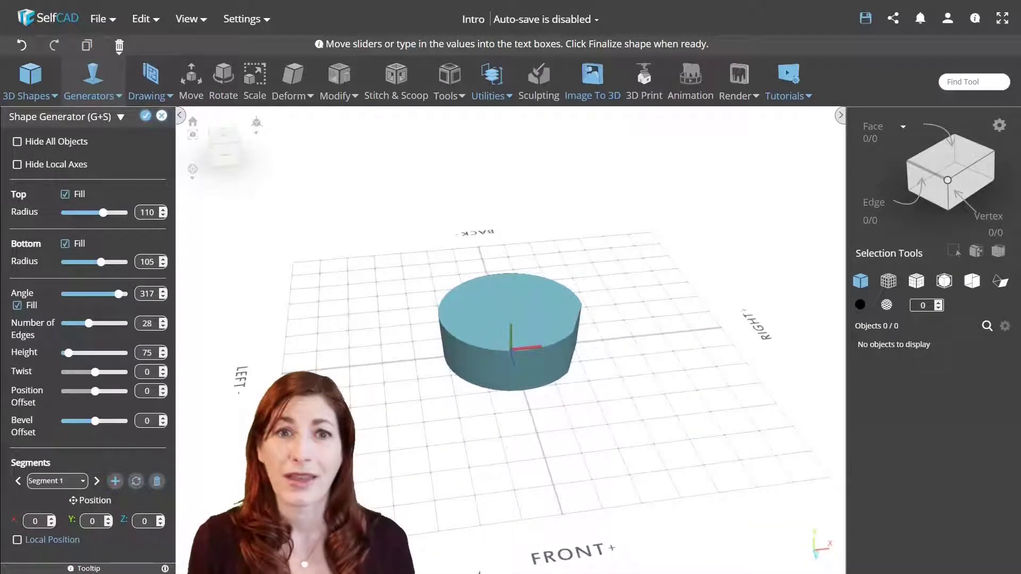
Step: Add a second segment with height 113, twist 33, position offset 36 and top radius 59, plus another segment after it
left_click(115, 482)
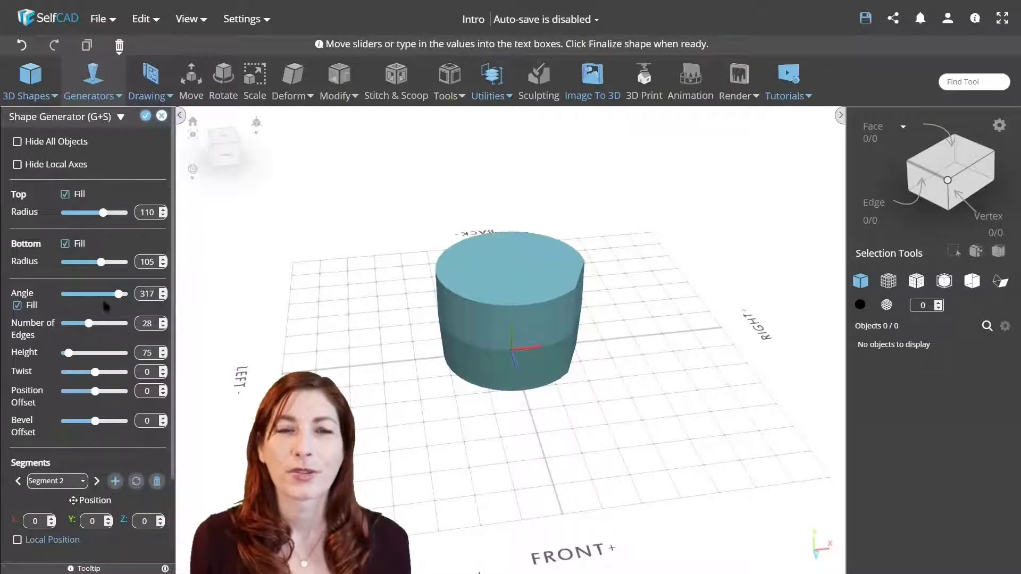
left_click_drag(94, 372, 72, 354)
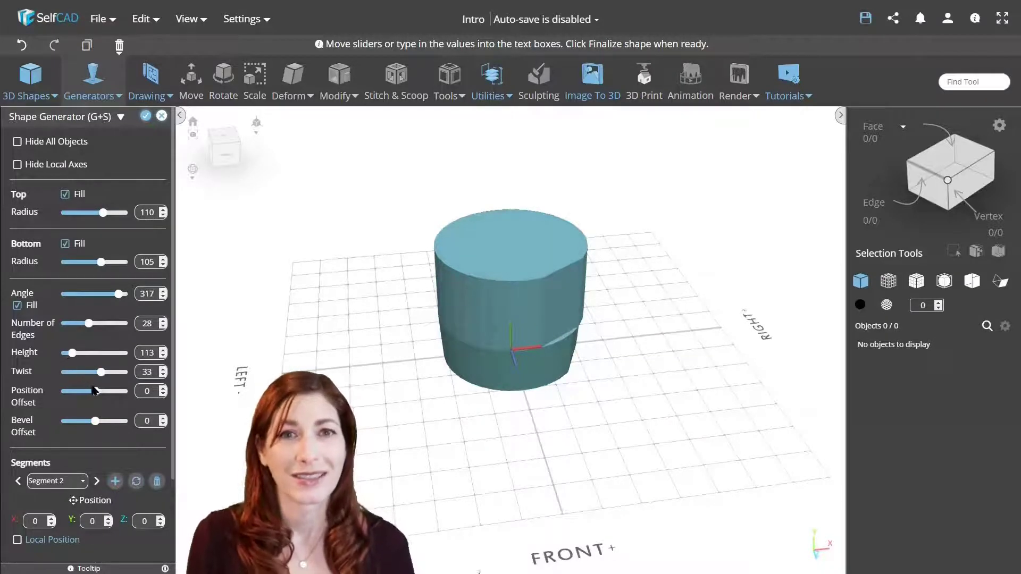
left_click_drag(95, 391, 107, 392)
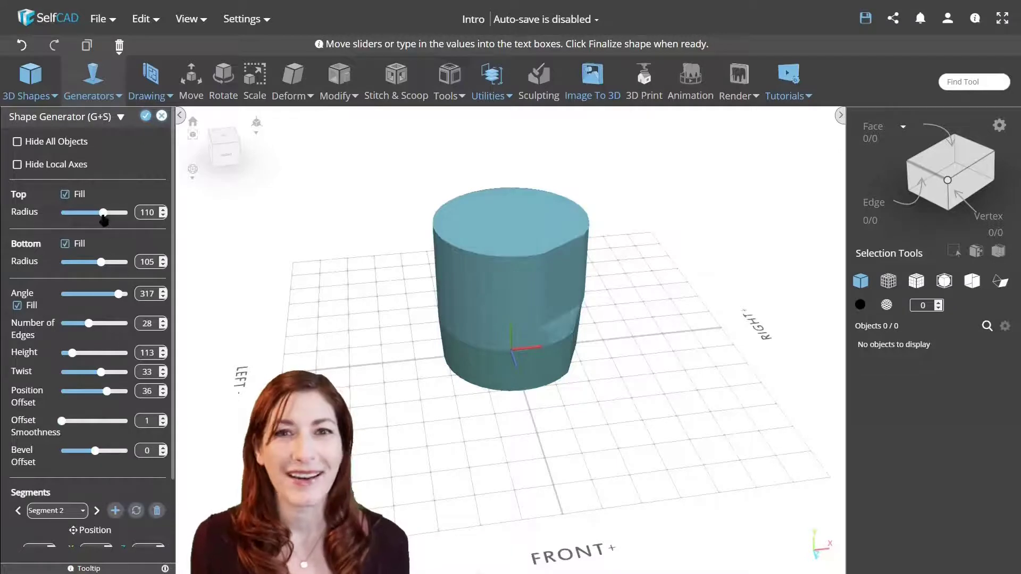
left_click_drag(103, 218, 83, 218)
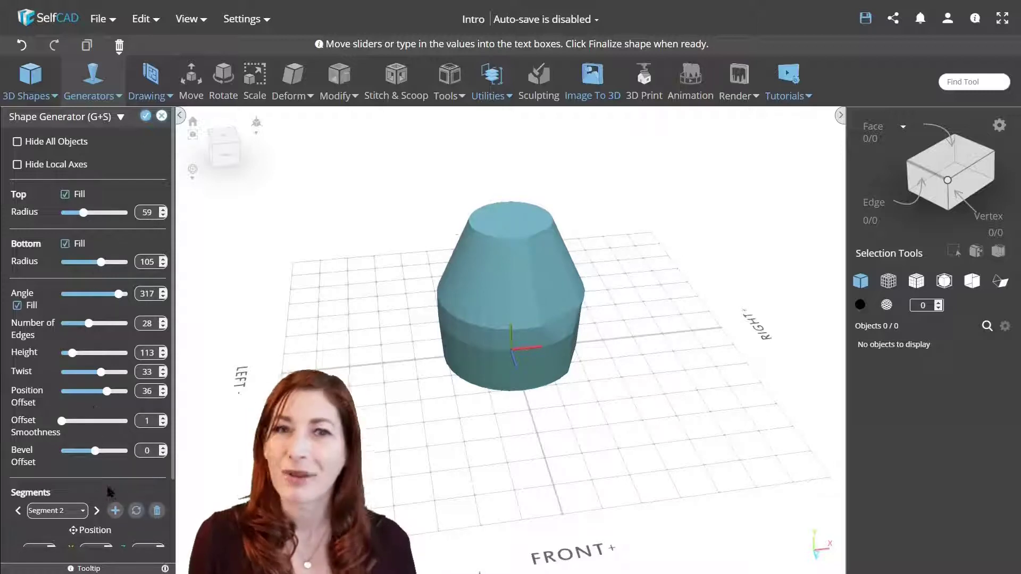
left_click(115, 511)
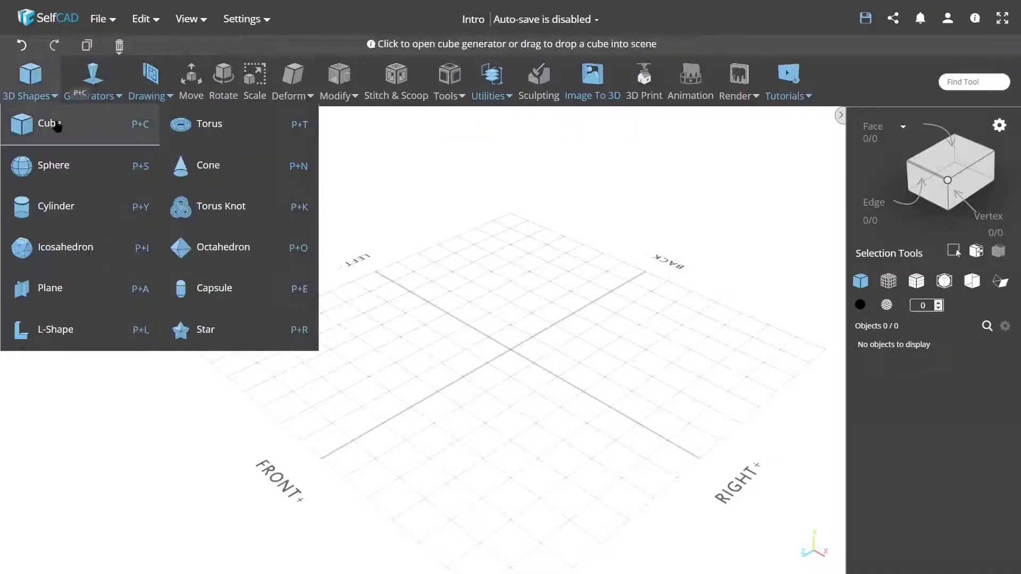
Step: Open the Cube generator
left_click(120, 139)
scroll(538, 298, "up", 3)
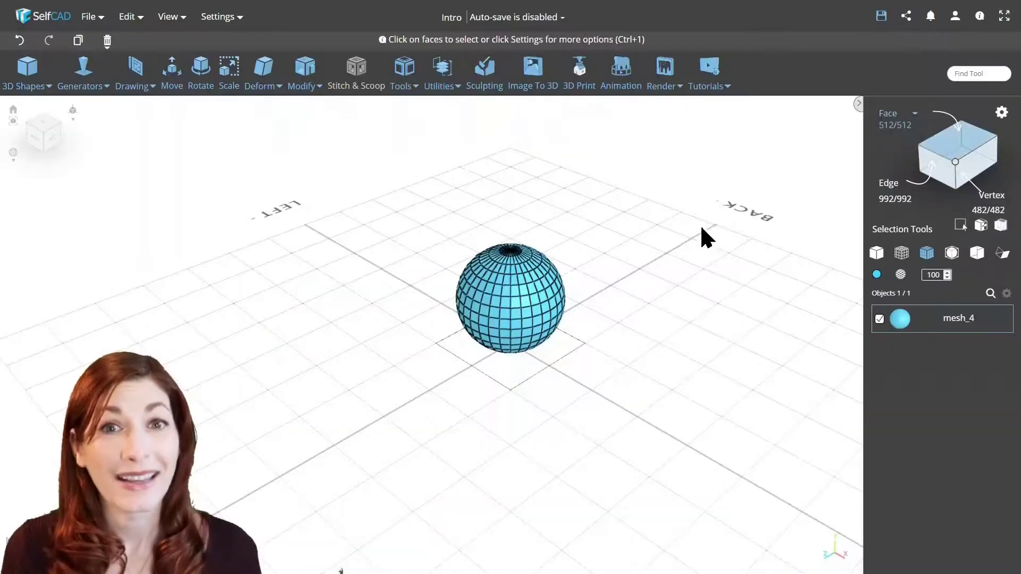
Step: Select a rectangular patch of faces on the front of the sphere and split it off as a separate mesh
left_click(497, 334)
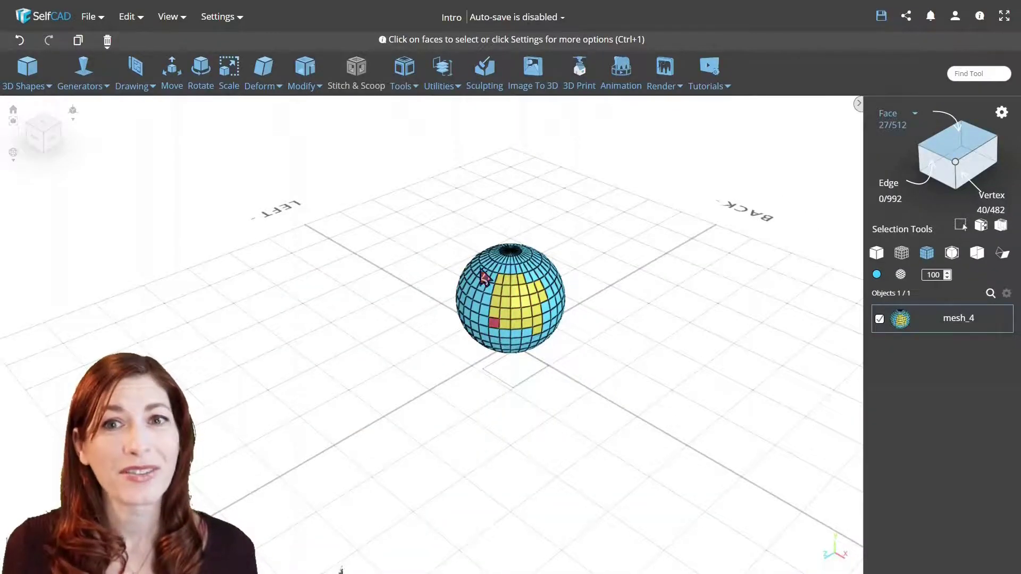
left_click(447, 88)
left_click(470, 298)
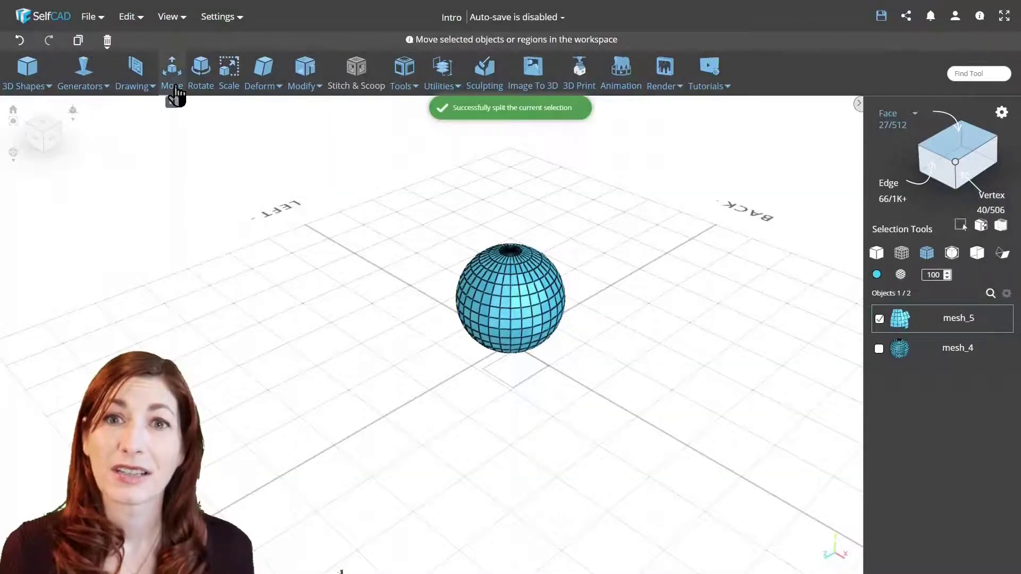
Step: Move the split-off patch out of the sphere to X 98.84 and back to X 29.84
left_click(176, 91)
left_click_drag(547, 346, 612, 370)
left_click_drag(458, 370, 557, 370)
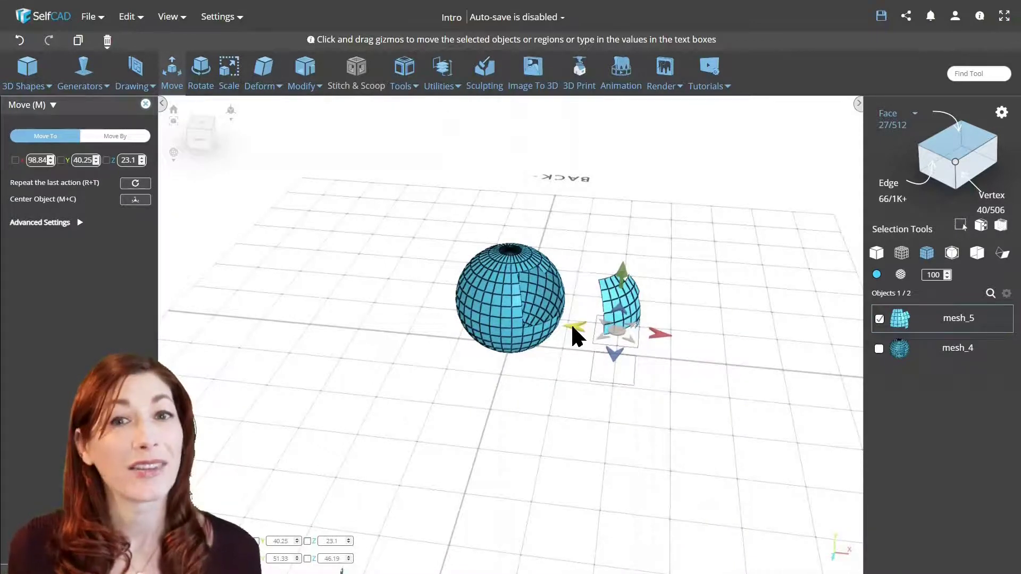
left_click_drag(576, 333, 497, 324)
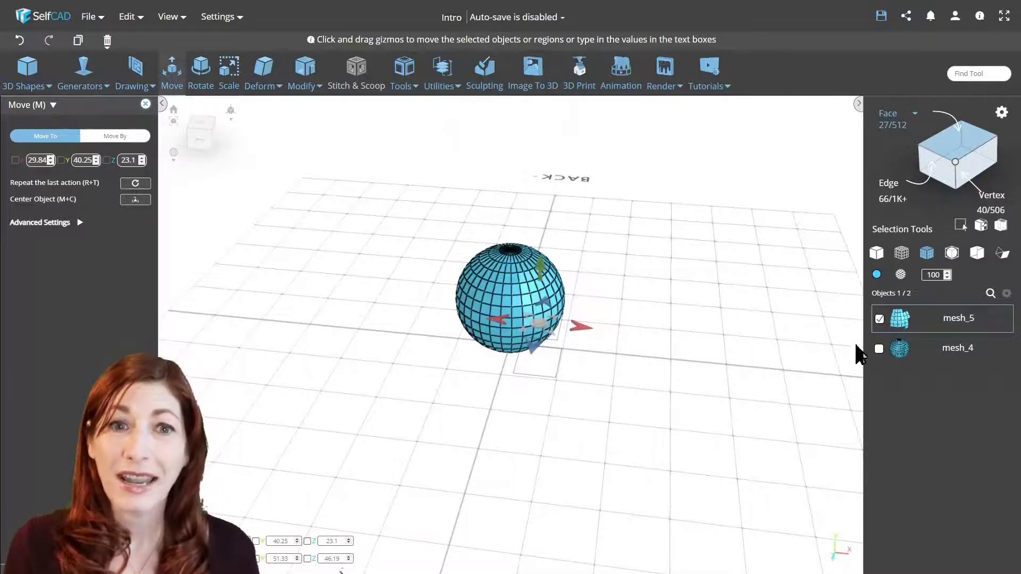
Step: Select the sphere together with its split-off patch and combine both meshes using the Merge method
left_click(880, 349)
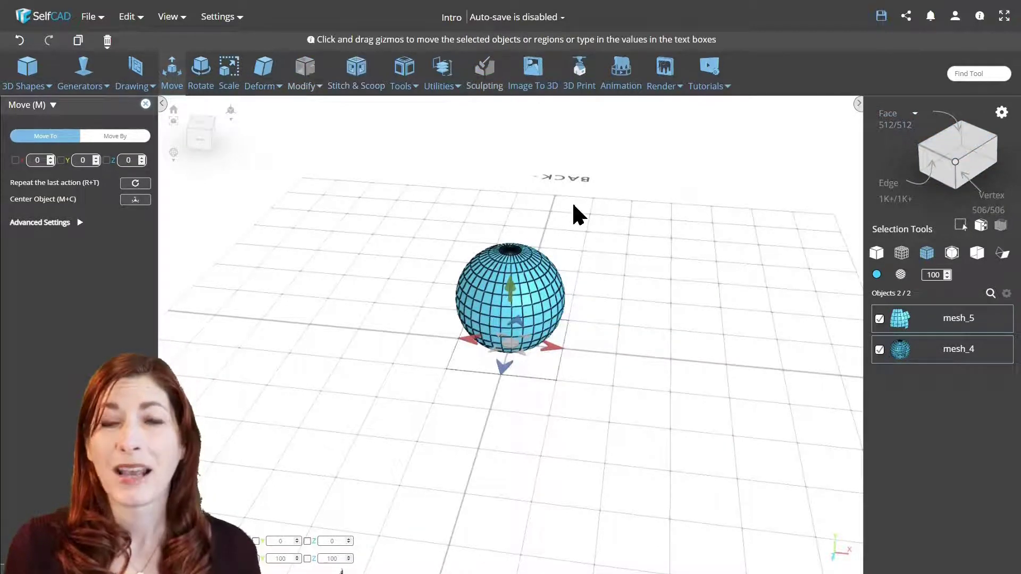
left_click(436, 89)
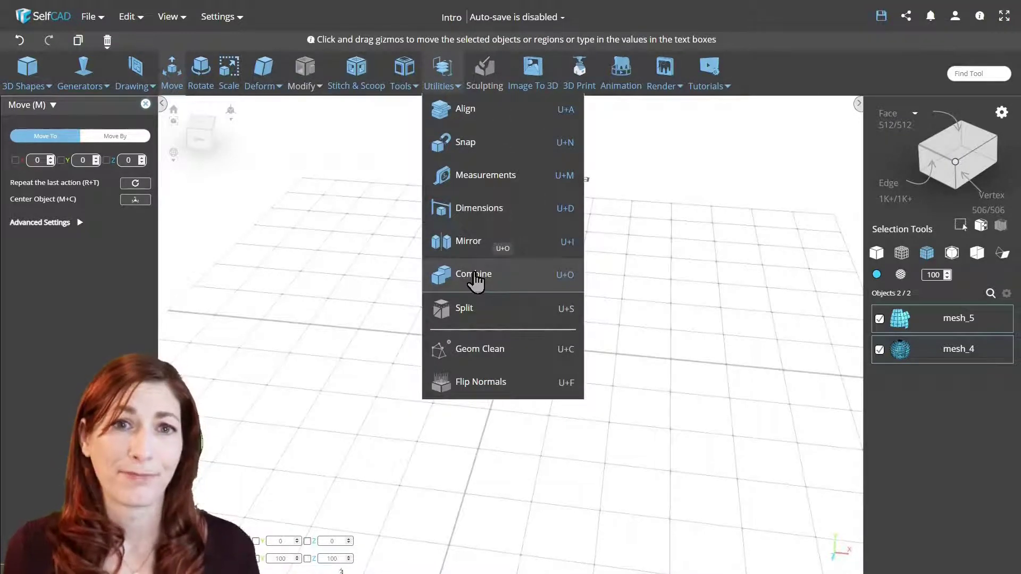
left_click(475, 273)
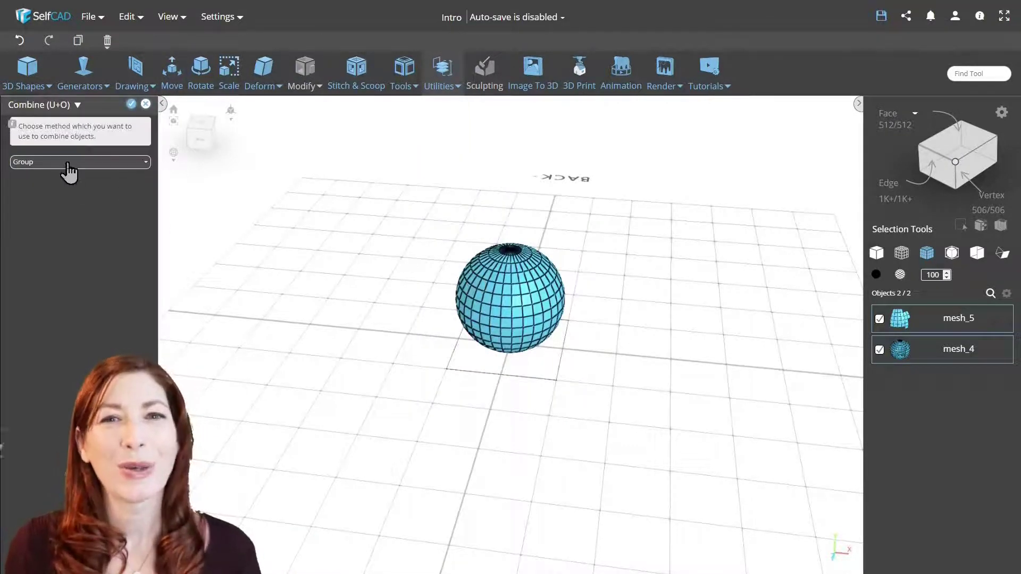
left_click(68, 171)
left_click(63, 192)
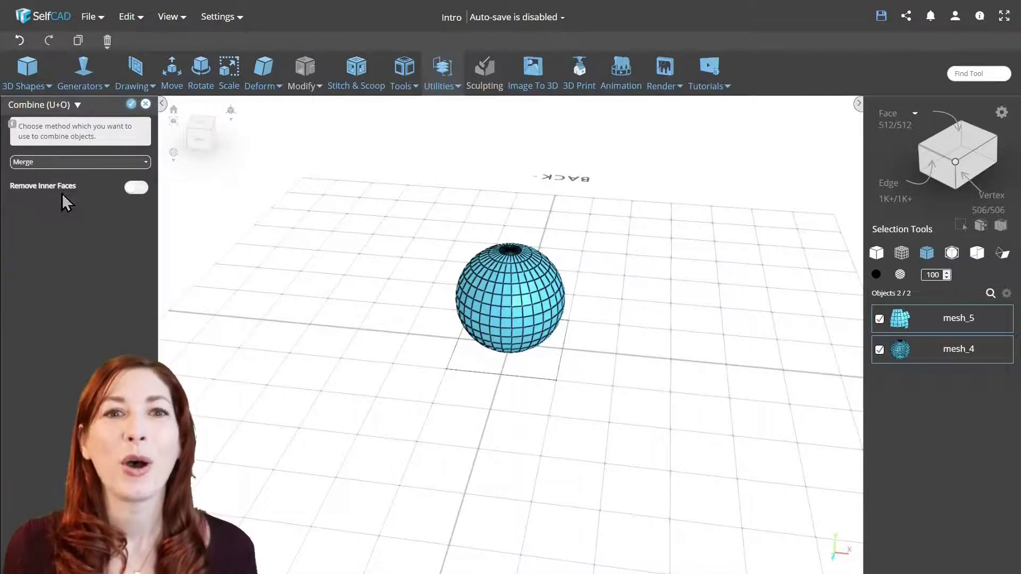
left_click(130, 105)
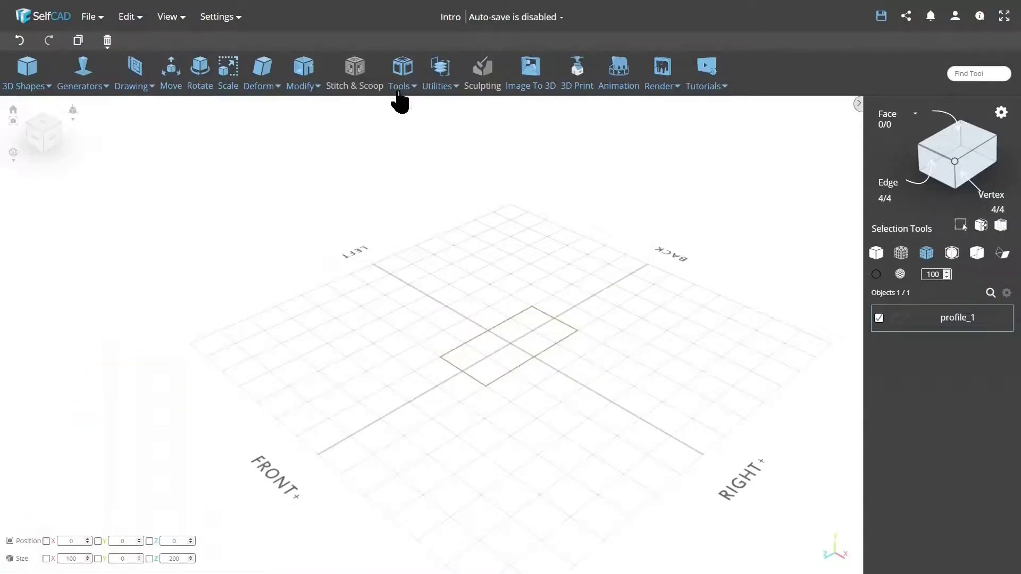
Step: Fill the closed rectangular profile with Fill Polygons to turn it into a surface
left_click(400, 90)
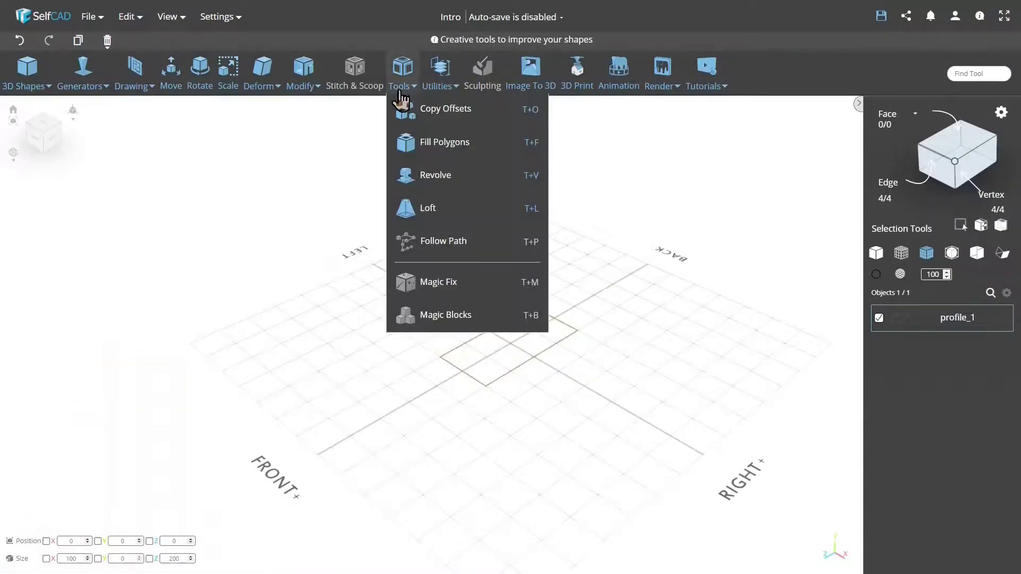
left_click(419, 142)
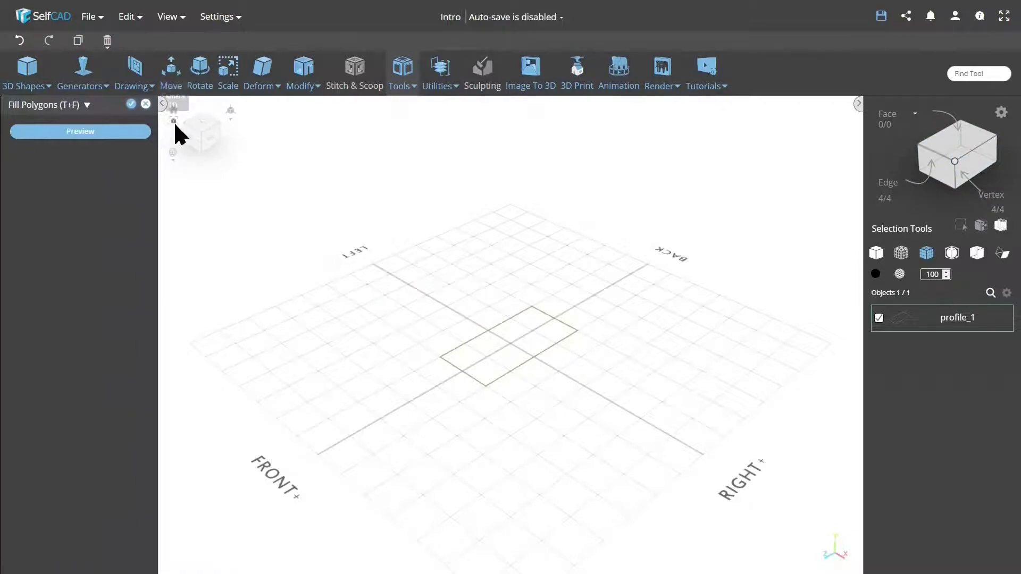
left_click(131, 105)
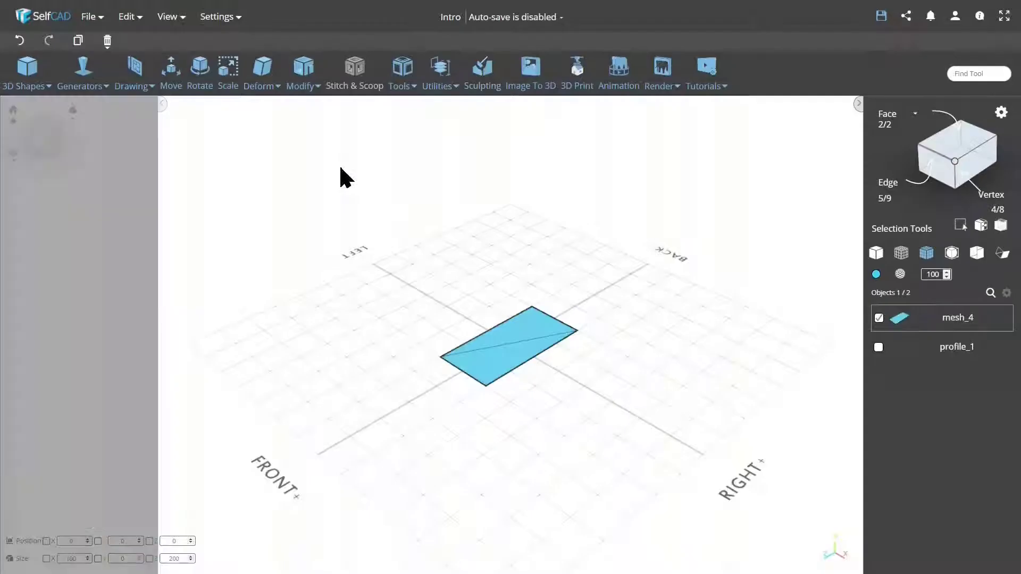
Step: Select one triangular face of the filled rectangle and undo the last change
left_click(889, 111)
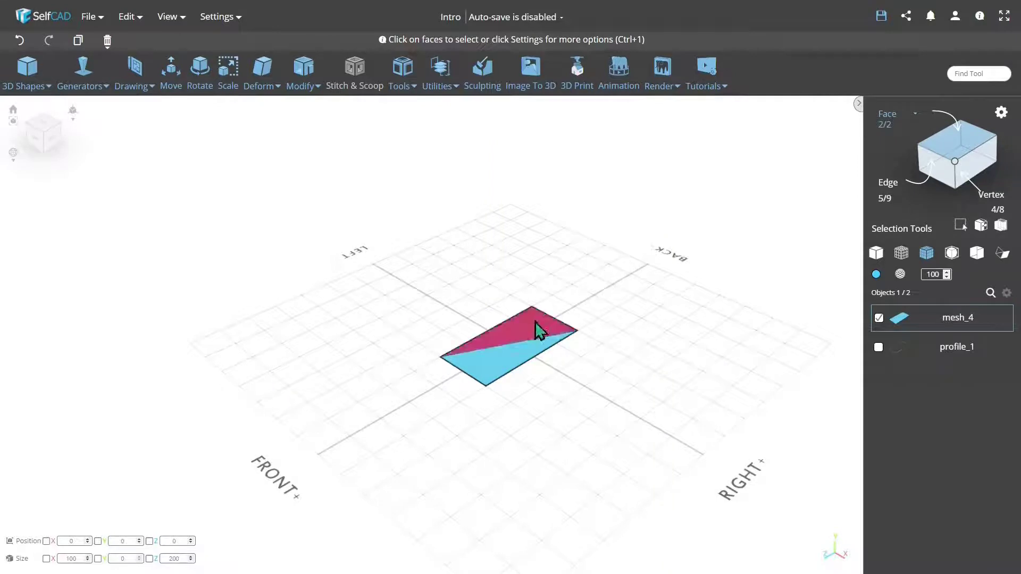
left_click(554, 331)
key("ctrl+z")
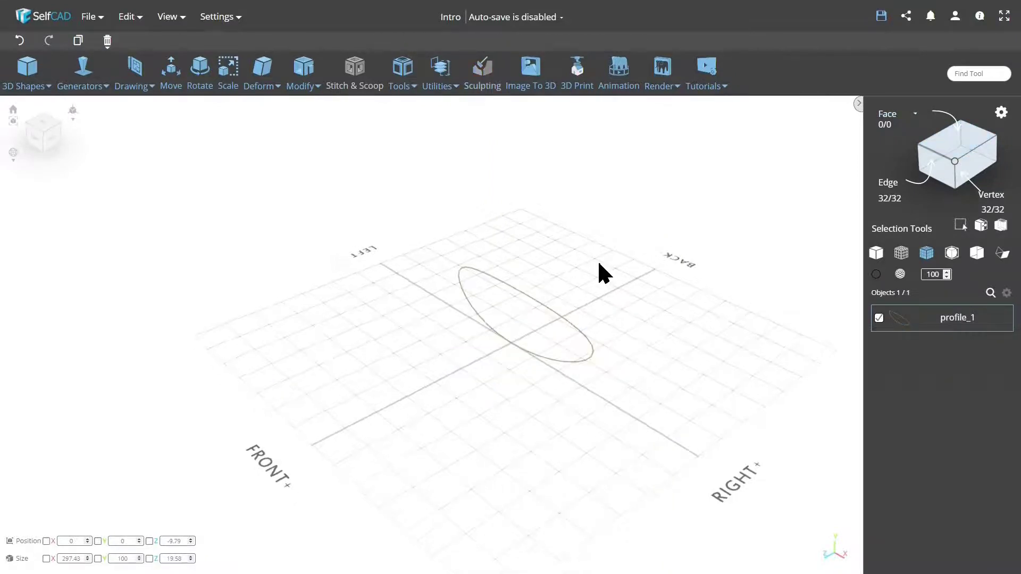
Step: Fill the closed, bent oval profile with Fill Polygons
right_click_drag(527, 266, 600, 258)
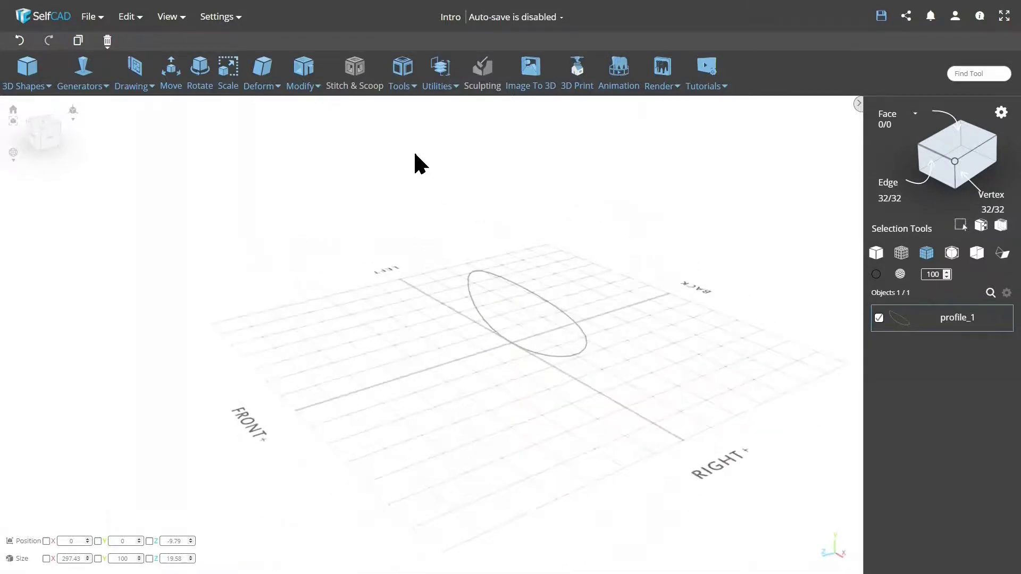
left_click(400, 85)
left_click(425, 142)
left_click(131, 104)
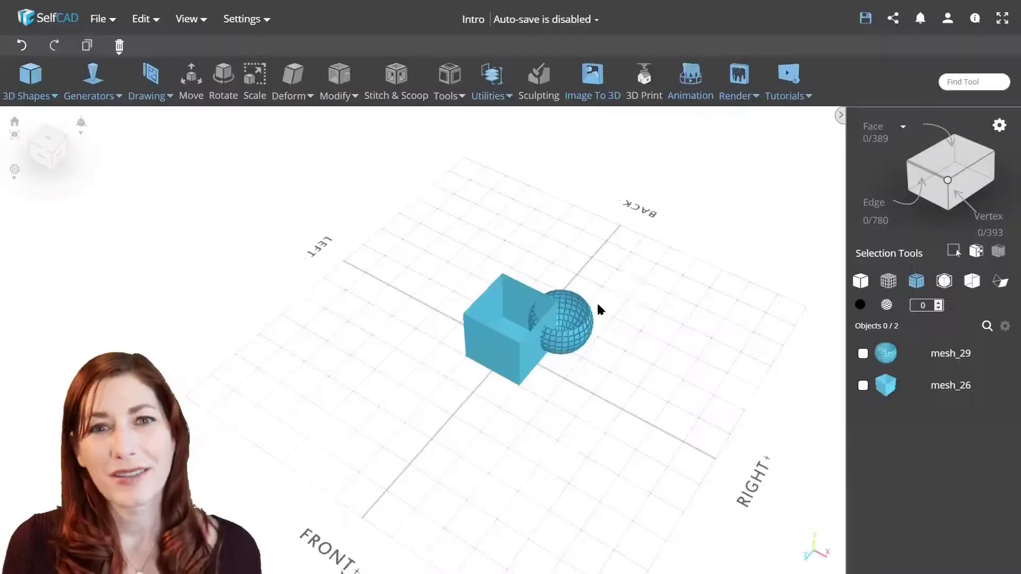
Step: Select the open box and the sphere together and combine them into one mesh using the Merge method
left_click_drag(646, 228, 455, 376)
scroll(531, 314, "up", 1)
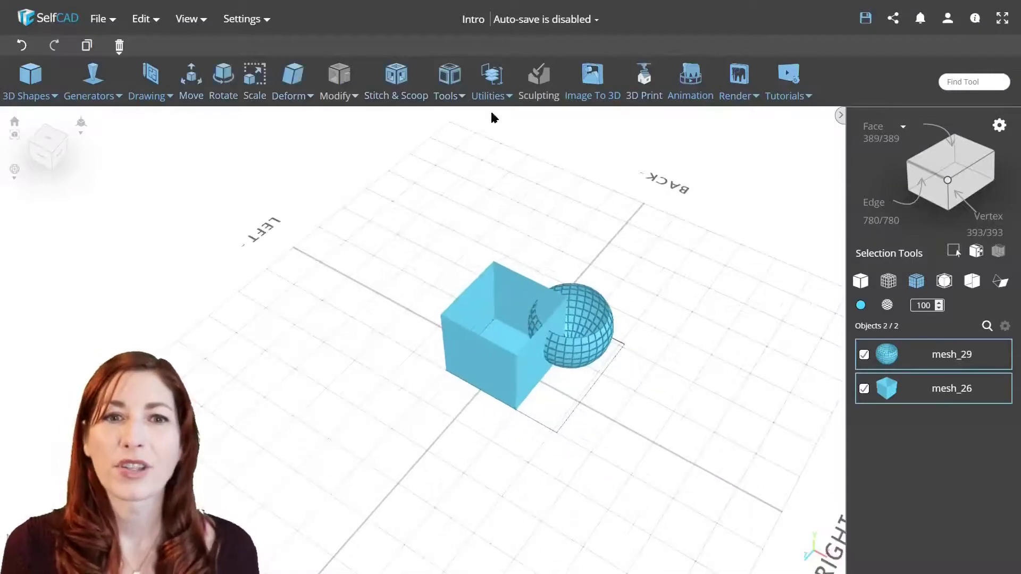
left_click(492, 85)
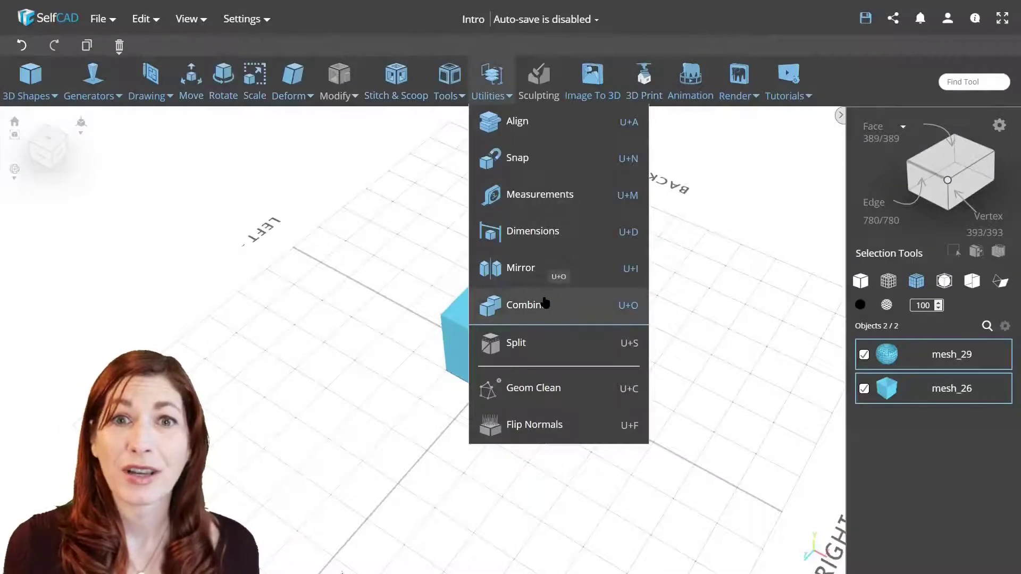
left_click(545, 303)
left_click(115, 183)
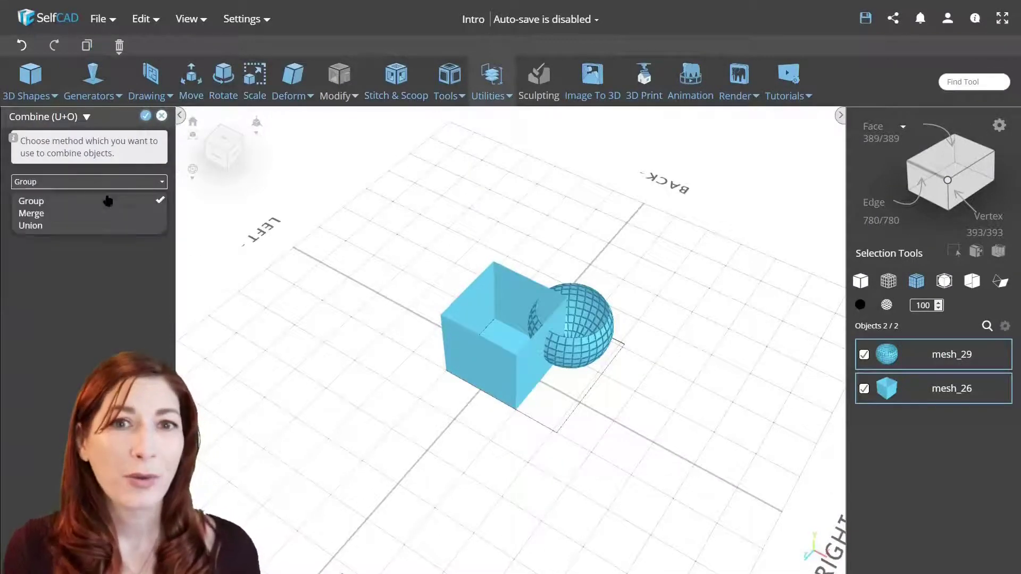
left_click(98, 213)
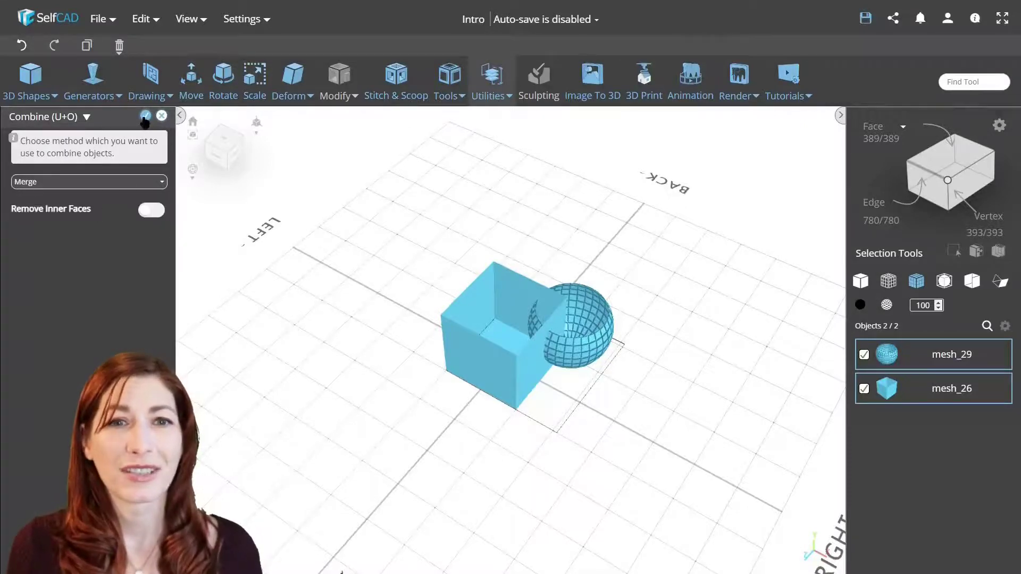
left_click(145, 116)
scroll(534, 335, "up", 3)
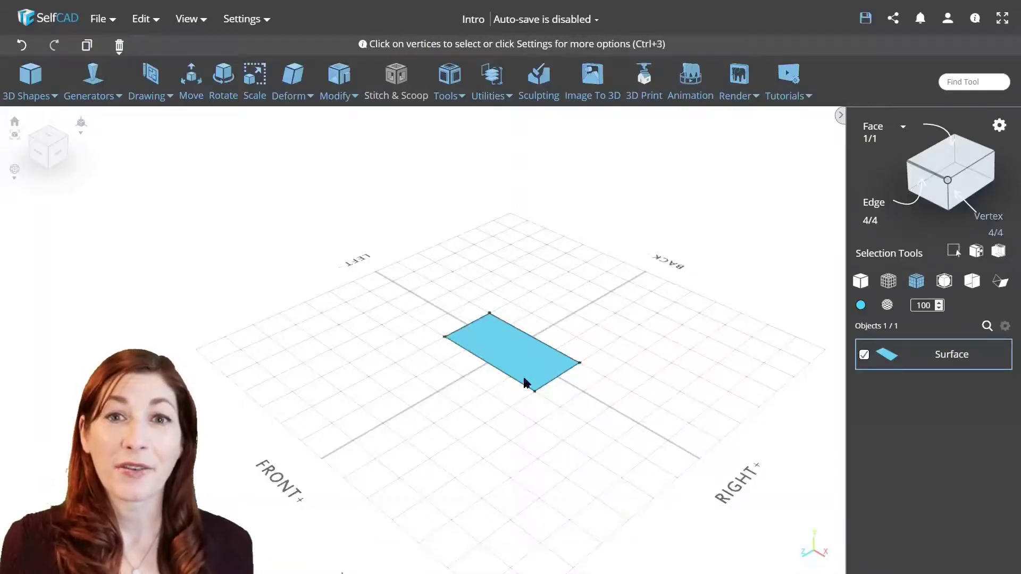
Step: Convert the rectangular profile lying on the grid into a filled surface with Fill Polygons
scroll(509, 351, "up", 3)
right_click_drag(410, 426, 472, 430)
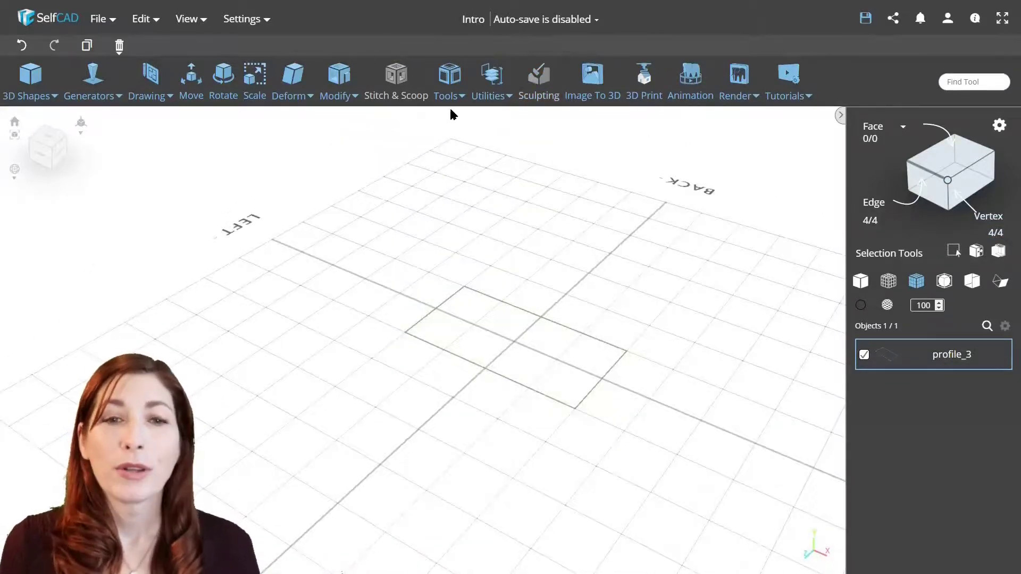
left_click(450, 95)
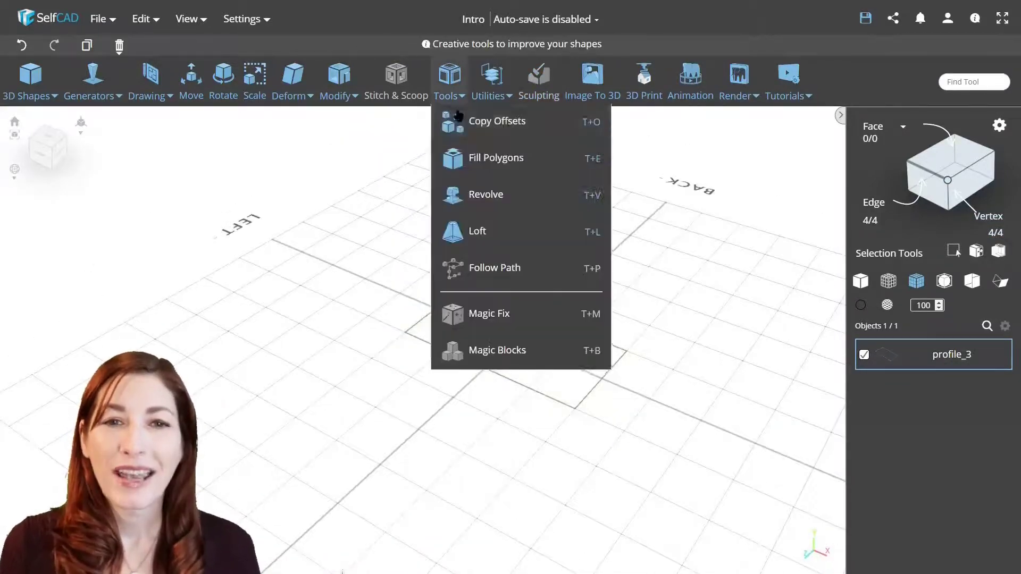
left_click(480, 157)
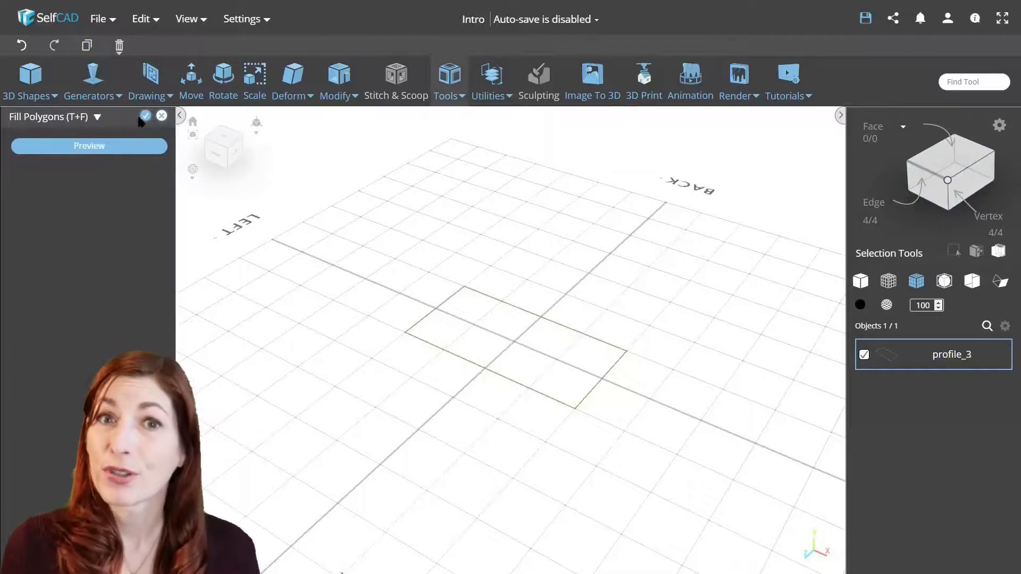
left_click(145, 116)
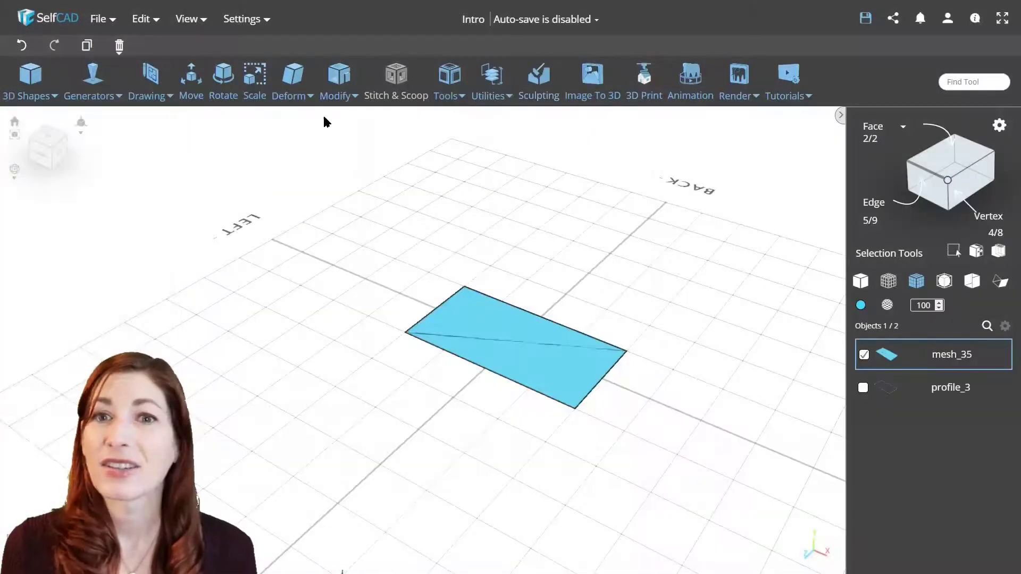
Step: Give the filled rectangle a thickness of 15 with Add Thickness, keeping Add Connections on
left_click(339, 79)
left_click(387, 197)
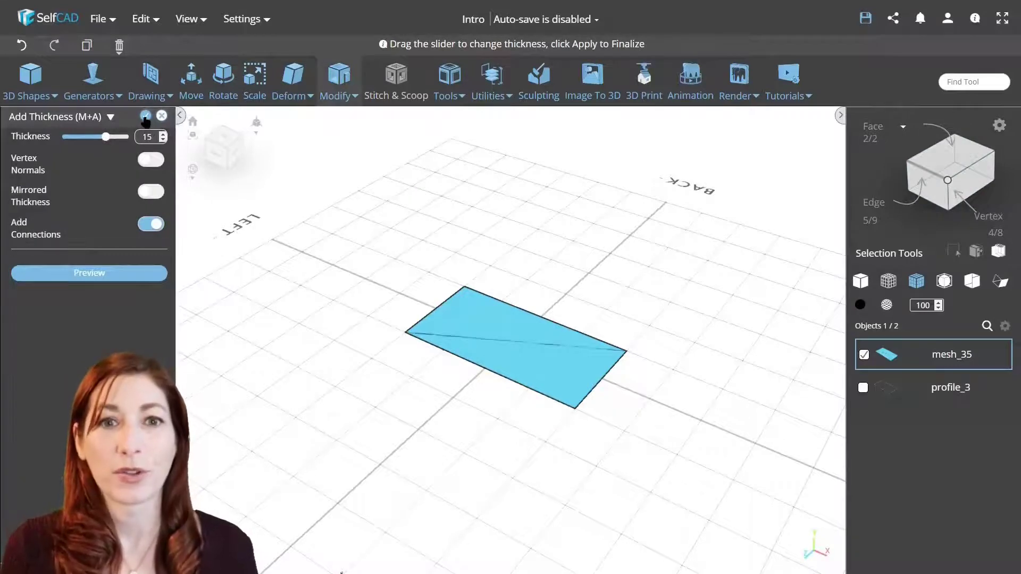
left_click(145, 116)
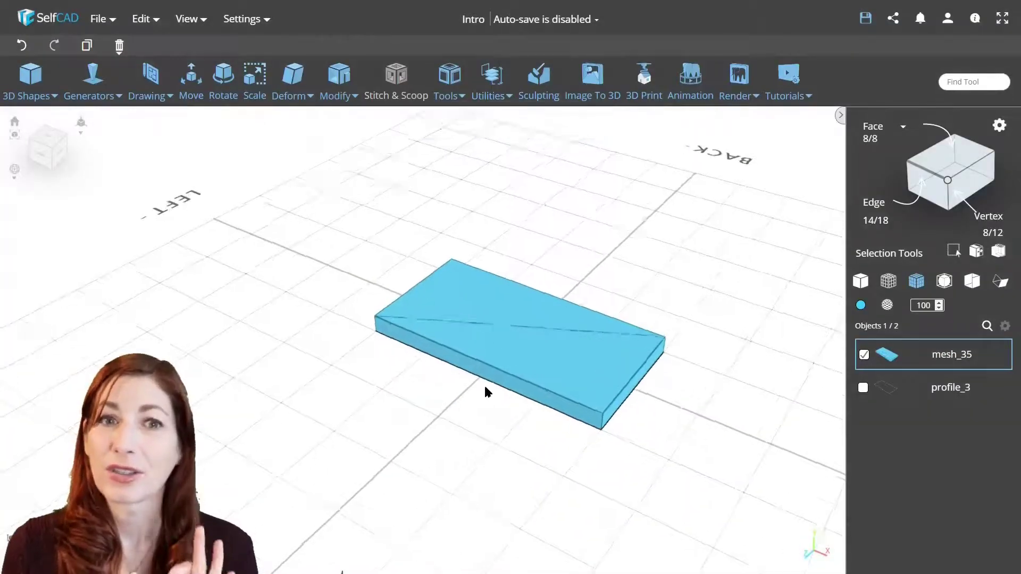
right_click_drag(487, 387, 505, 369)
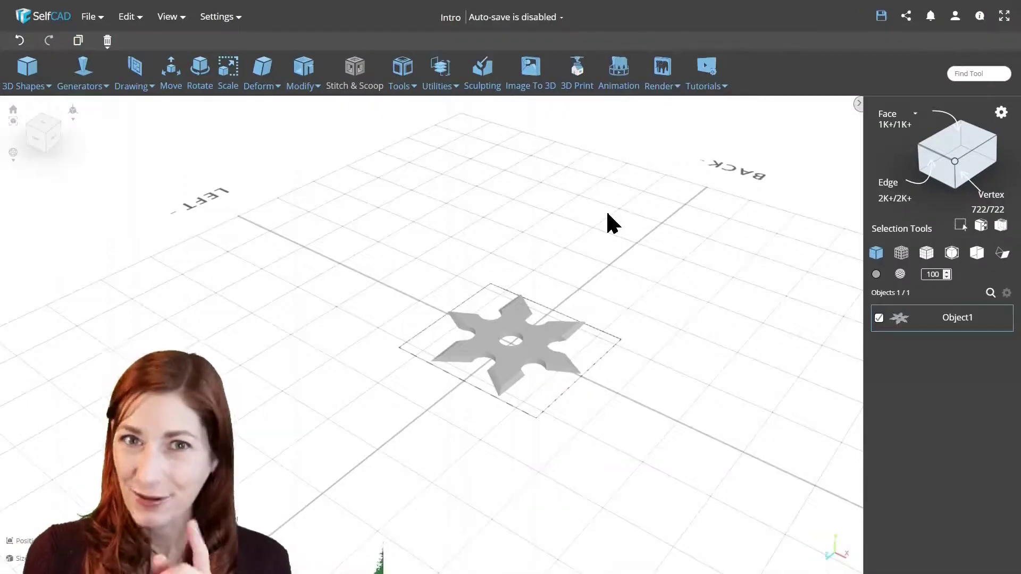
right_click_drag(606, 281, 494, 289)
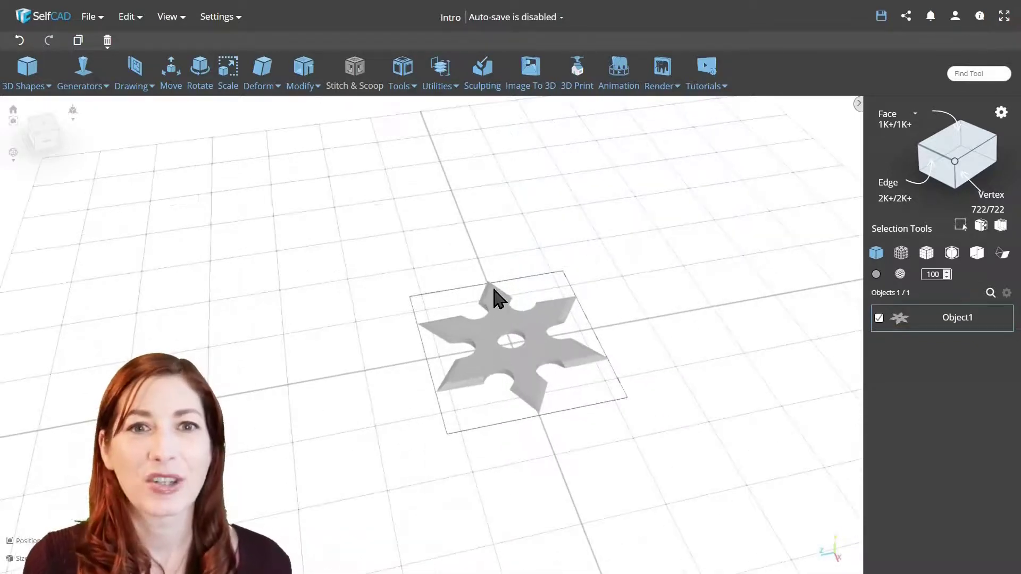
scroll(494, 298, "up", 3)
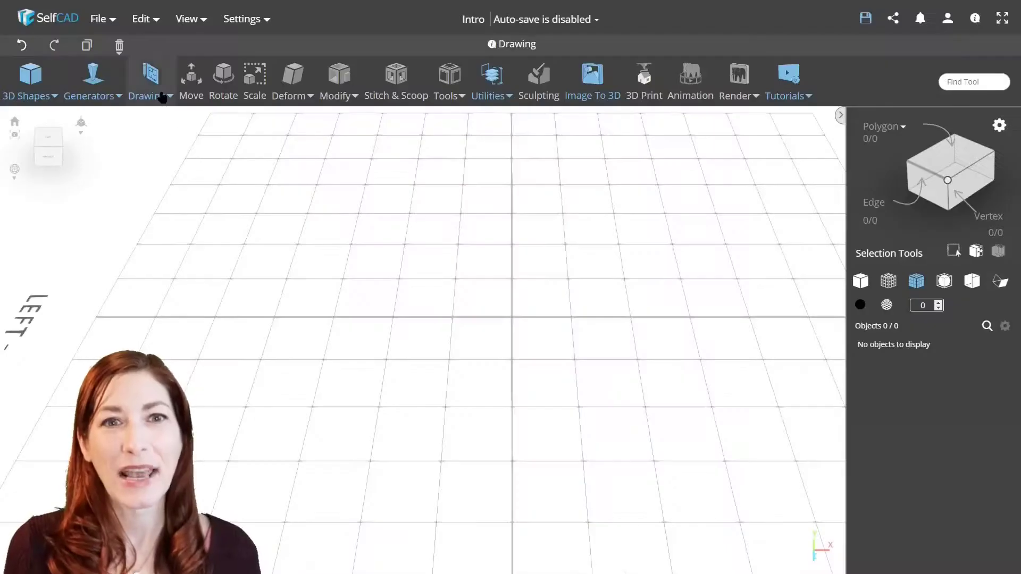
Step: Draw a large 32-edge circle centred on the grid origin as the face outline
mouse_move(146, 88)
left_click(177, 155)
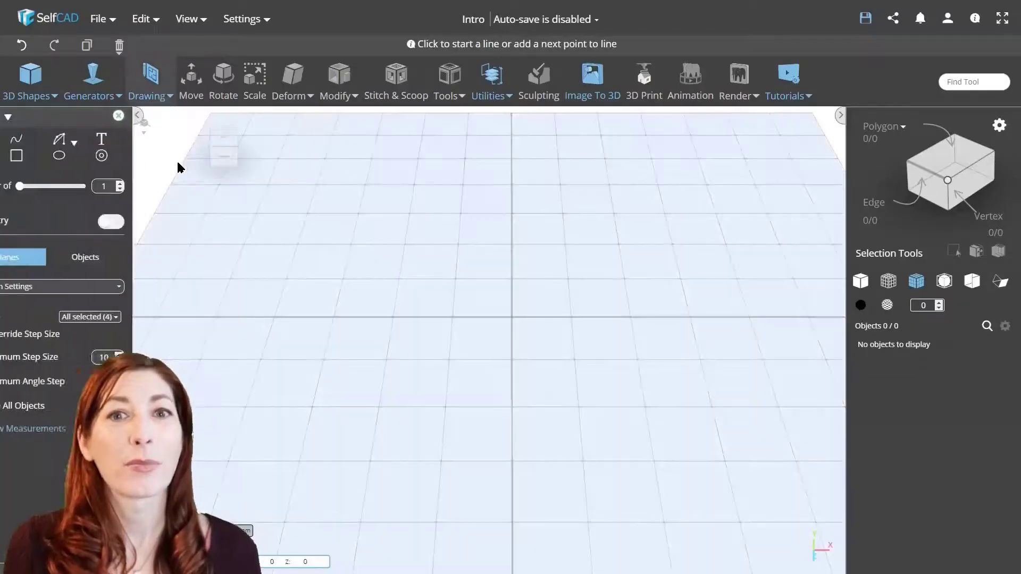
key("c")
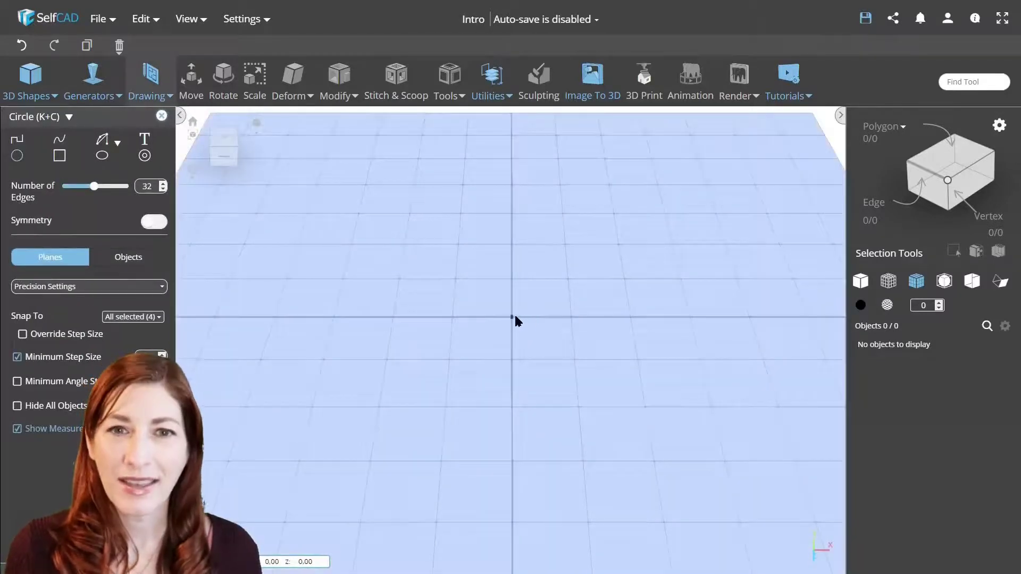
left_click(514, 317)
left_click(645, 408)
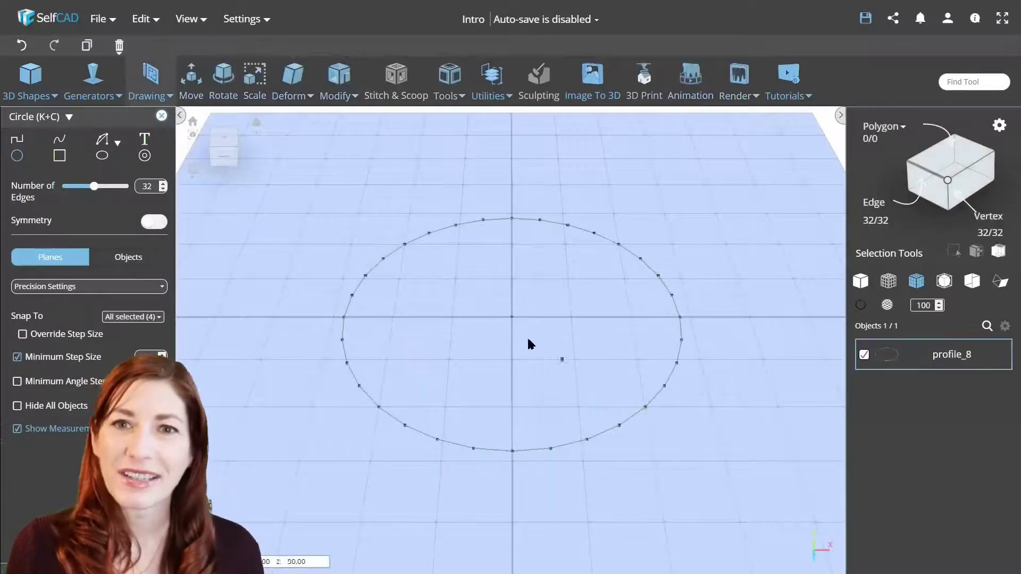
Step: Add two small 32-edge circles as eyes in the upper half of the large circle, one on each side of the centre line
left_click(459, 282)
left_click(468, 286)
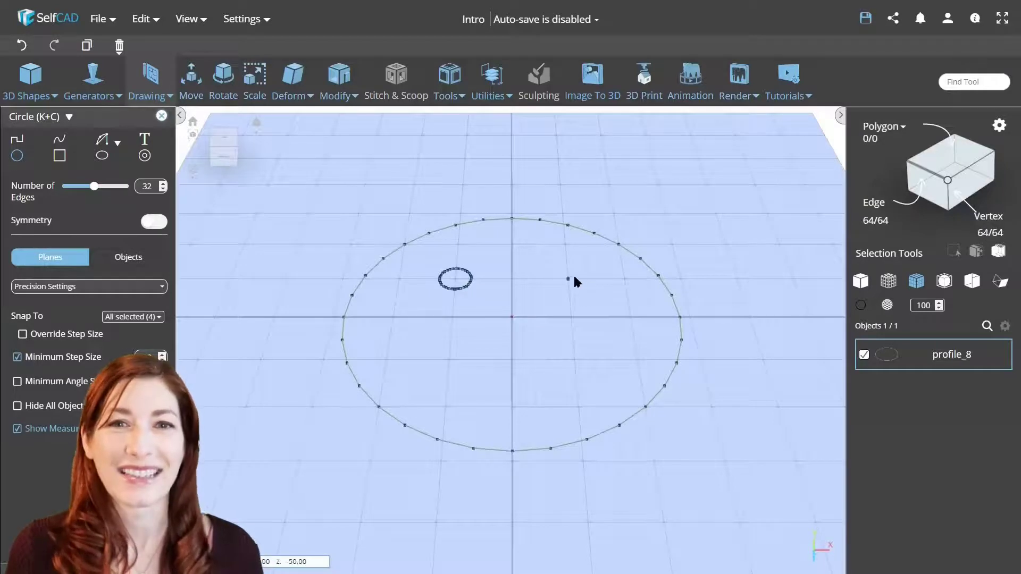
left_click(569, 279)
left_click(581, 288)
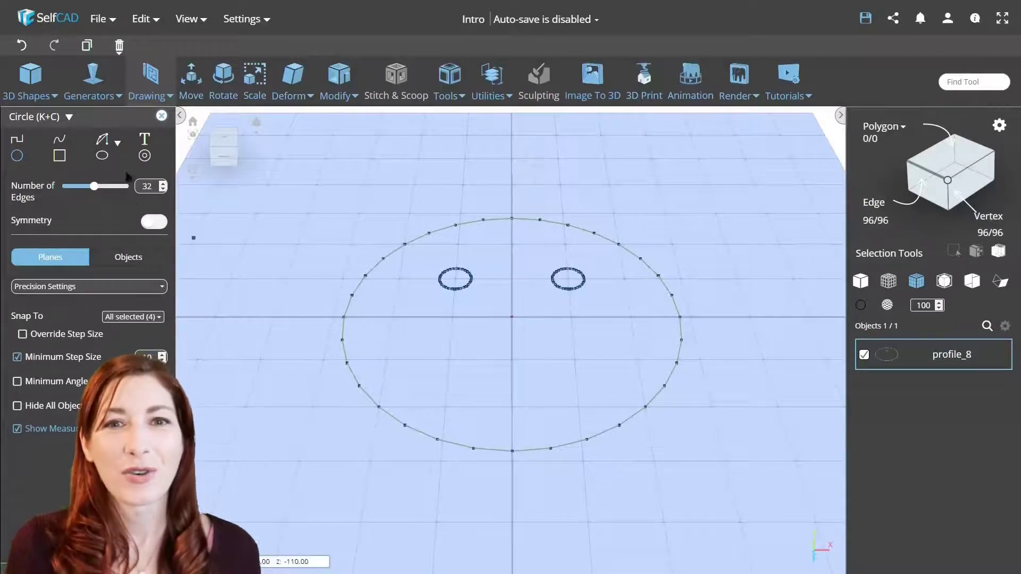
Step: Draw a 15-edge arc curving downward below the eyes as the smile, and finish the drawing
mouse_move(100, 146)
left_click(105, 176)
left_click(449, 359)
left_click(574, 362)
left_click(515, 392)
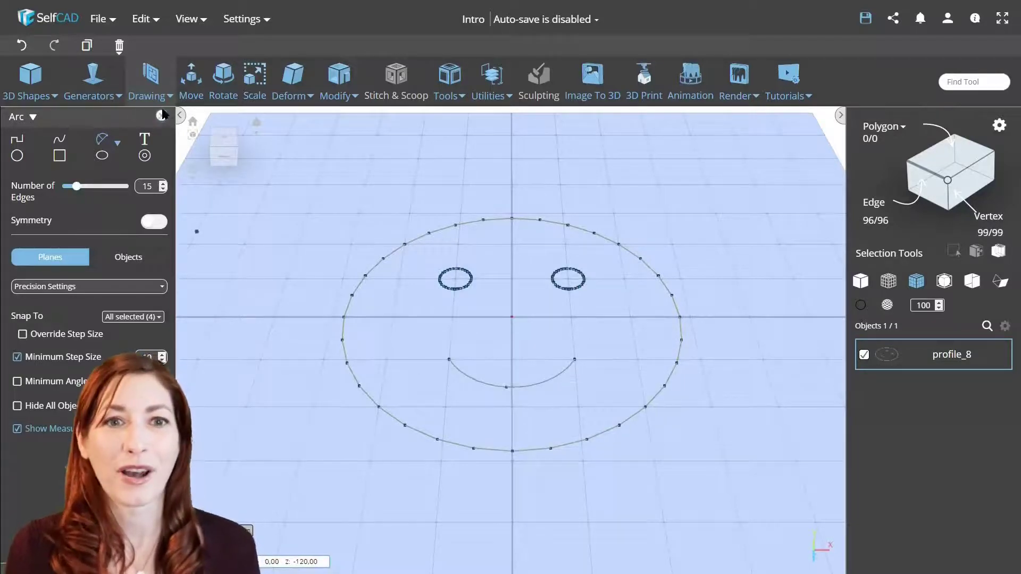
left_click(161, 117)
scroll(500, 354, "up", 5)
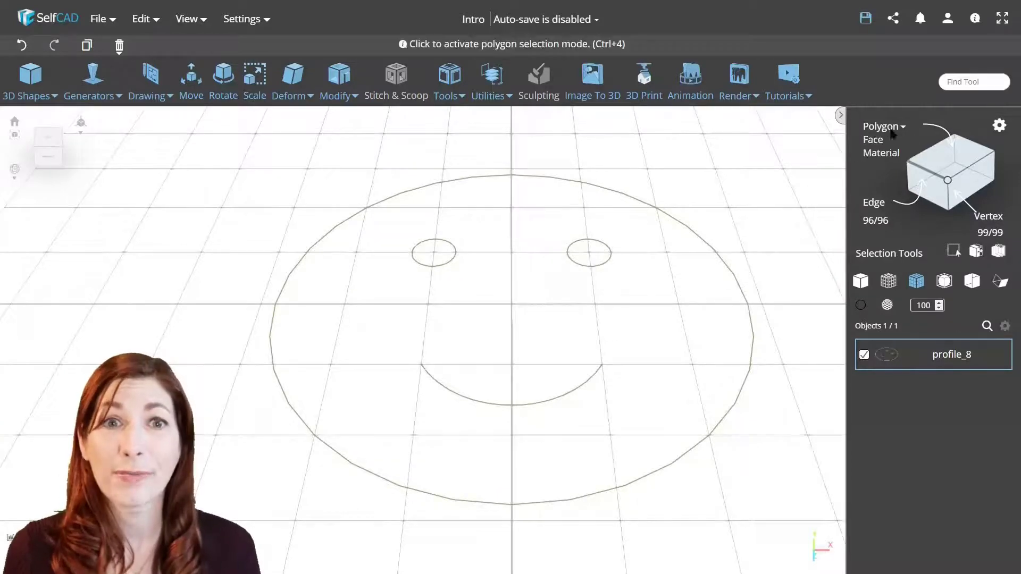
Step: Preview Fill Polygons on the whole smiley profile and discard the result
left_click(940, 162)
left_click(939, 161)
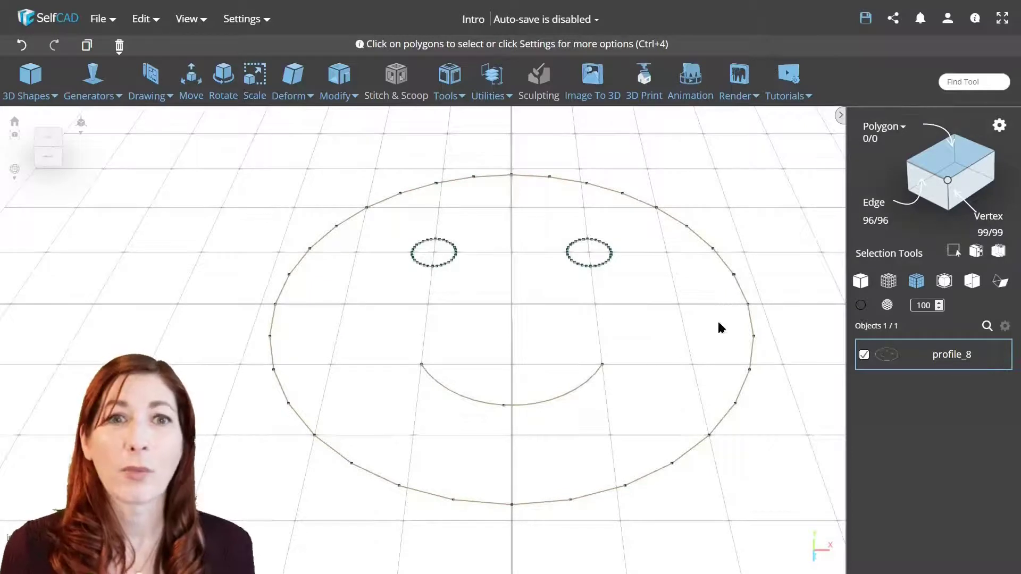
left_click(875, 204)
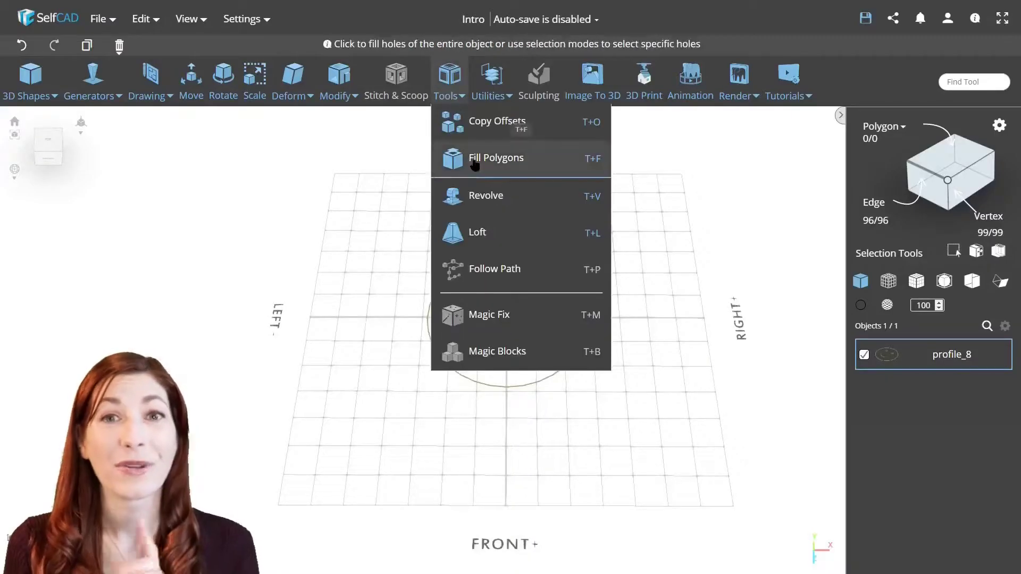
left_click(475, 162)
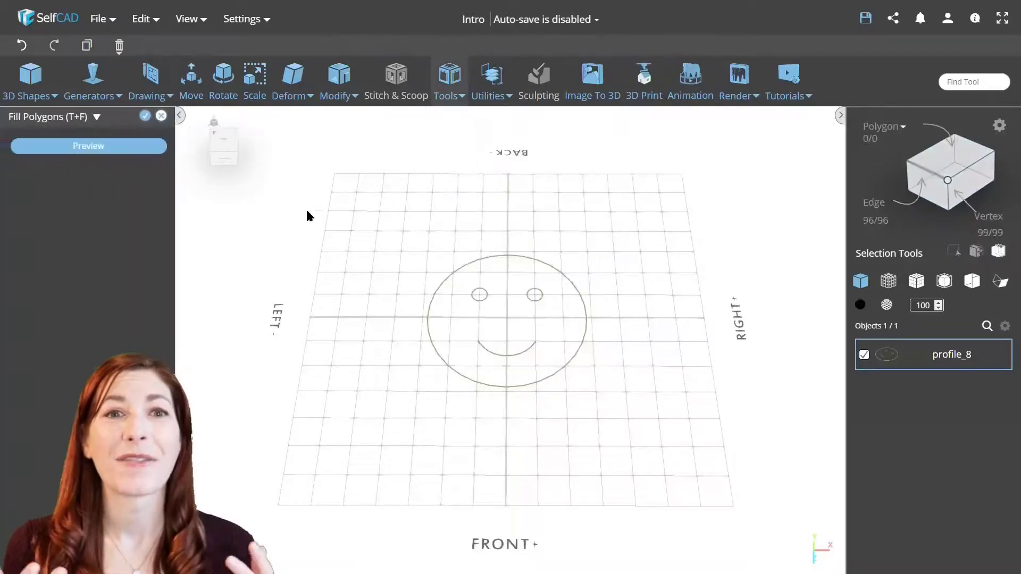
left_click(122, 150)
scroll(519, 322, "up", 2)
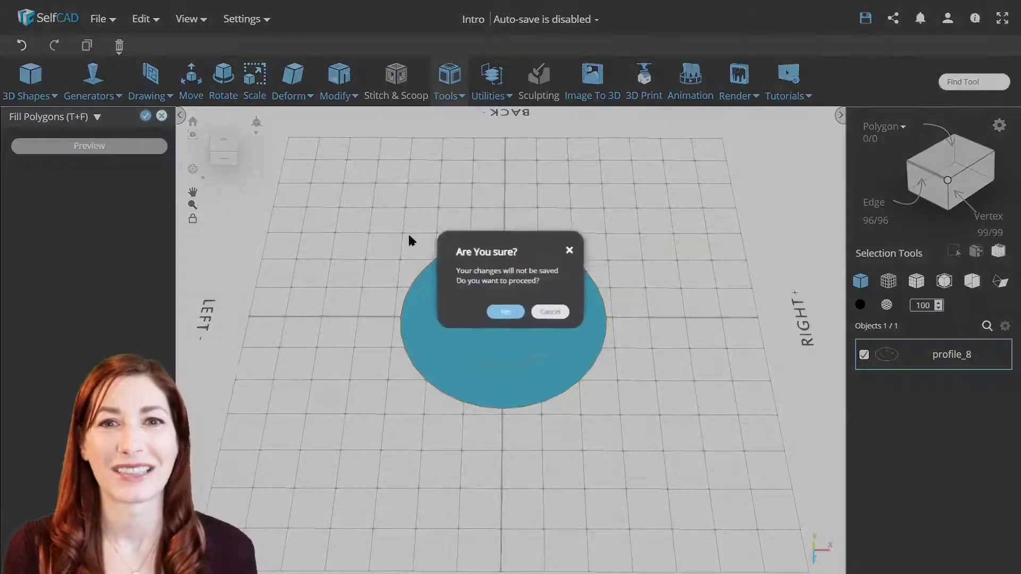
left_click(497, 314)
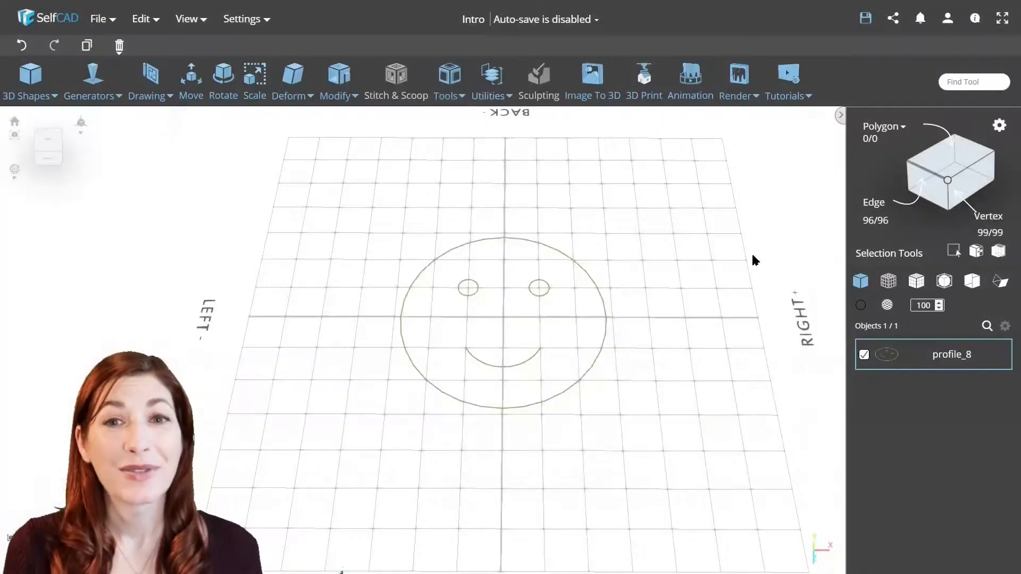
Step: Select only the edges of the two eye circles in the smiley profile and run Fill Polygons on them
left_click(935, 162)
left_click_drag(580, 281, 445, 303)
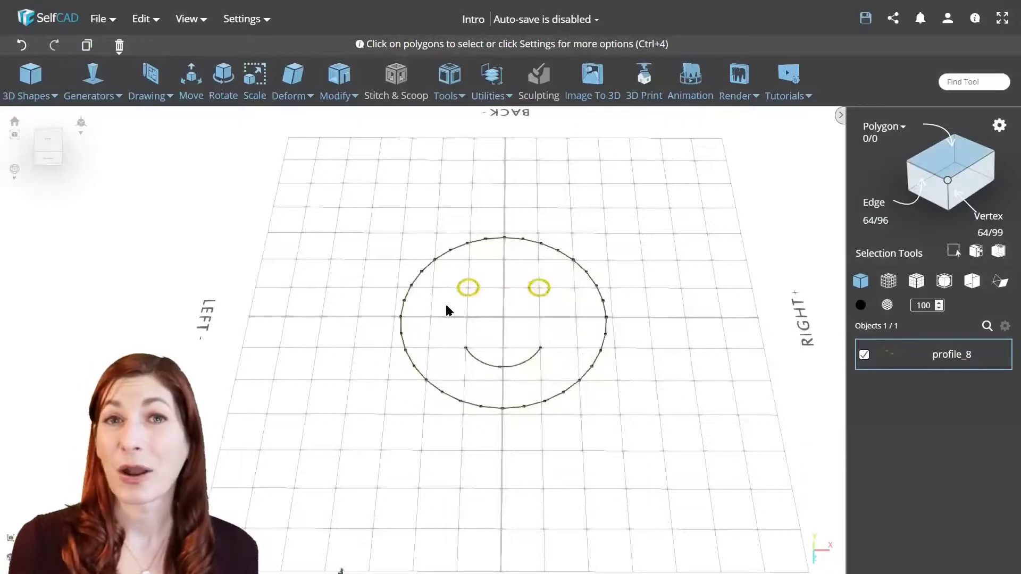
left_click(442, 80)
left_click(492, 158)
left_click(137, 148)
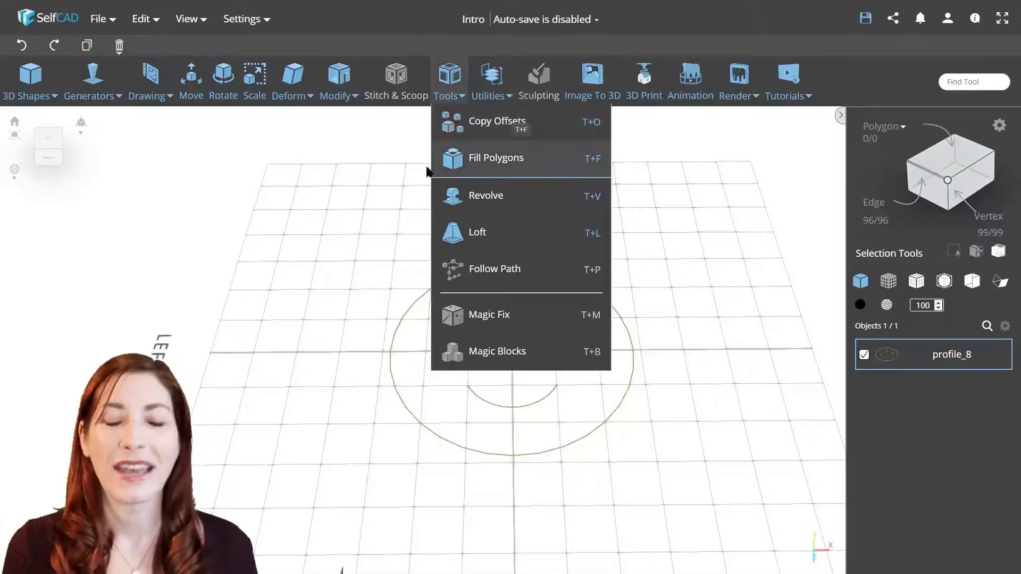
Step: Fill the complete smiley profile with Fill Polygons and turn on Back Face Coloring
left_click(482, 158)
left_click(147, 115)
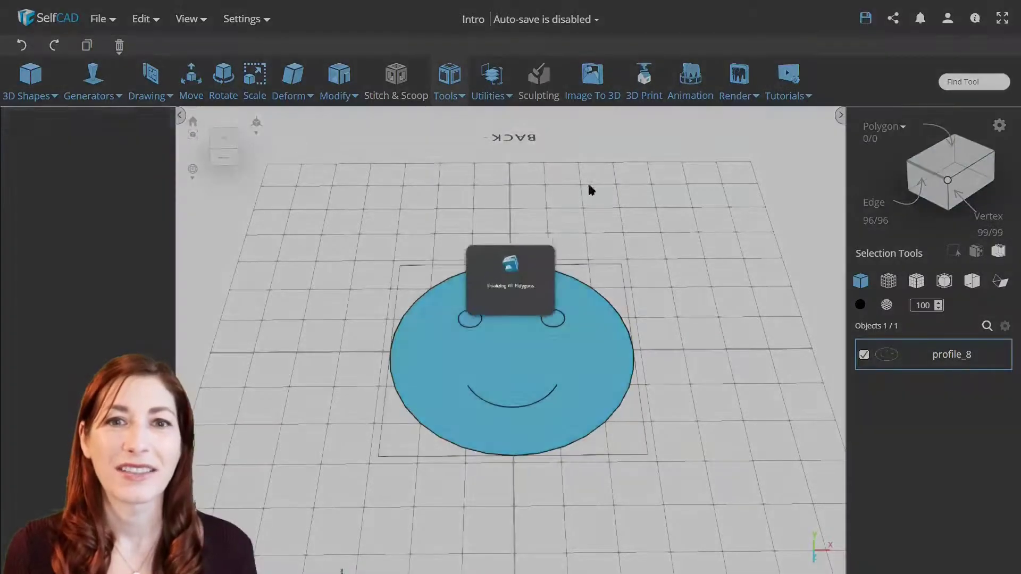
left_click(1001, 282)
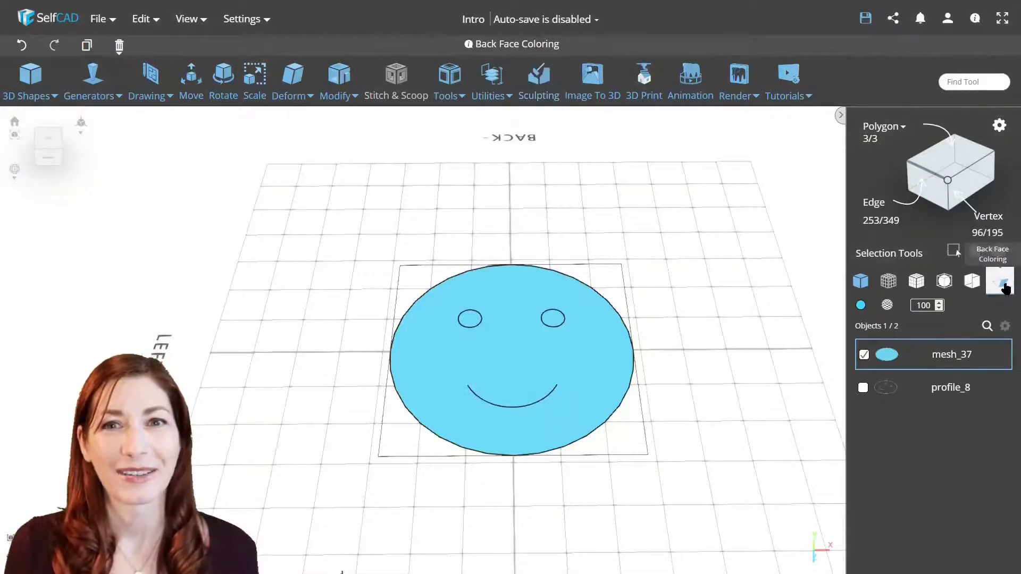
left_click(1004, 286)
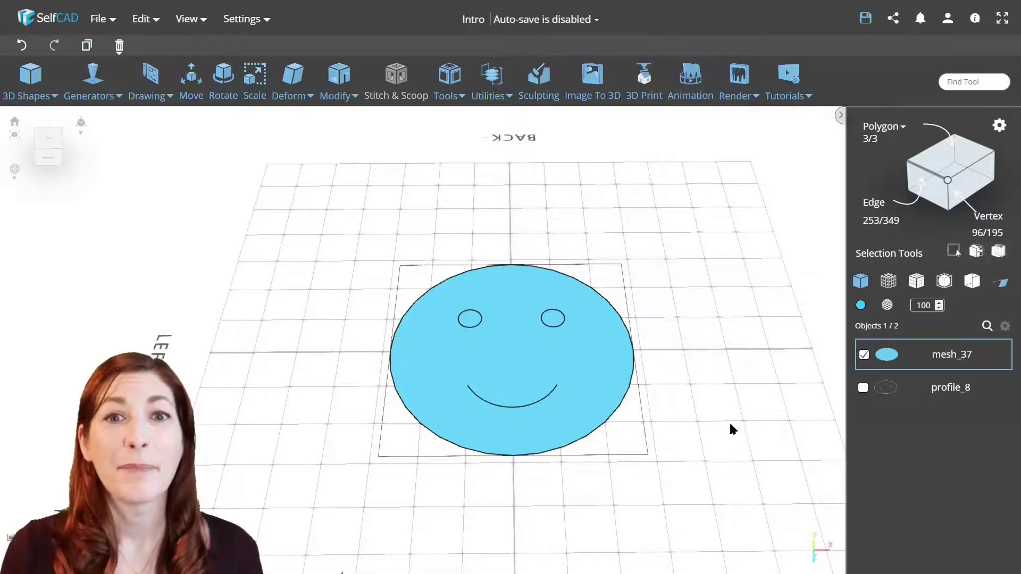
left_click_drag(694, 437, 645, 451)
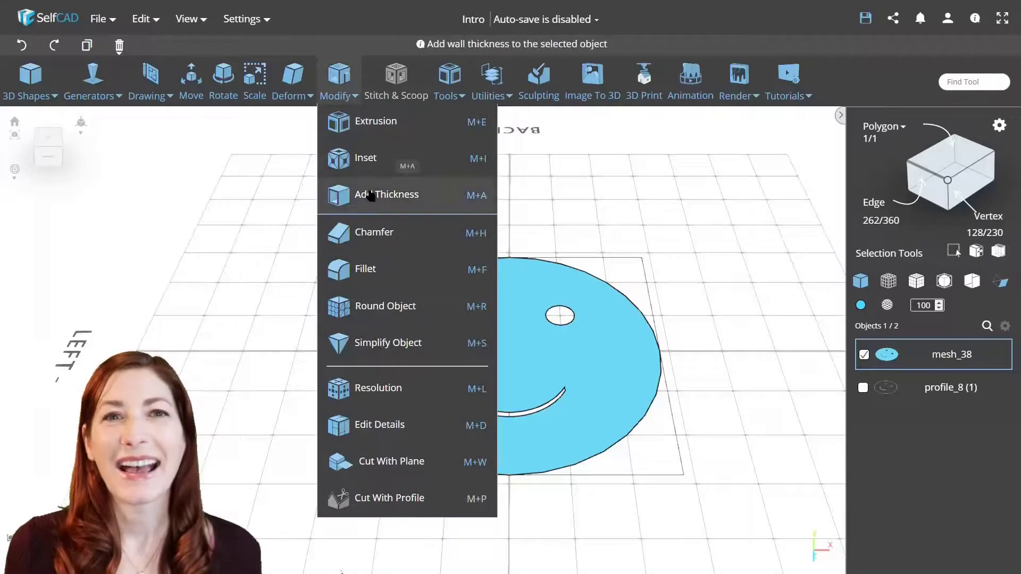
Step: Give the smiley surface with cut-out eyes and mouth a thickness of 50 with Add Thickness
left_click(370, 195)
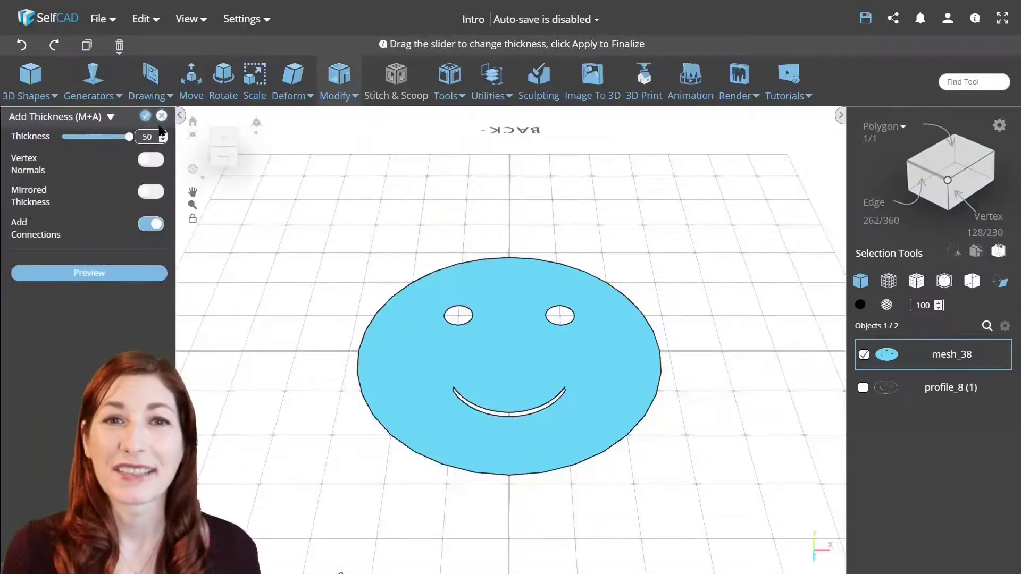
left_click(144, 116)
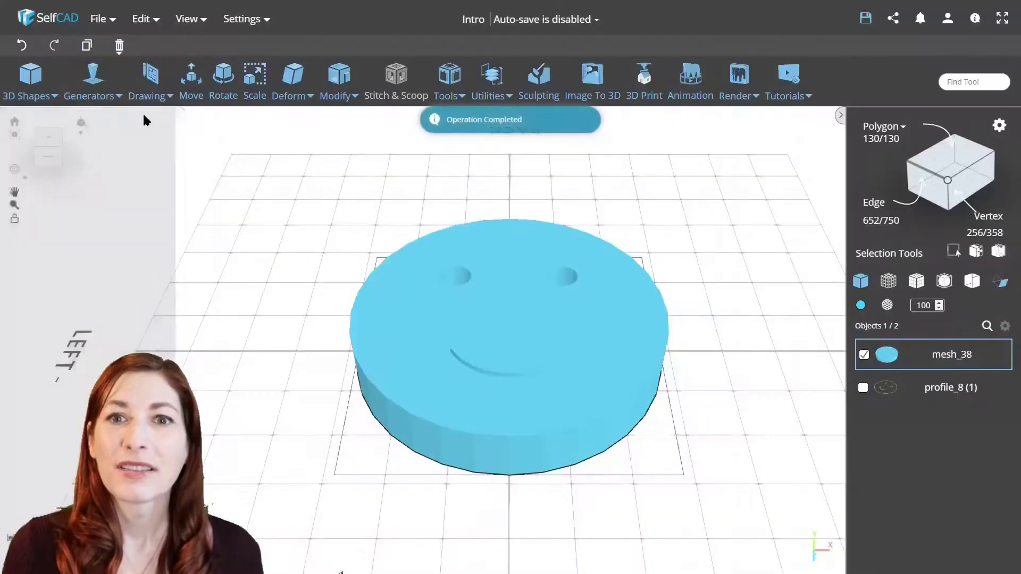
Step: Examine the inside of the thickened smiley to compare the colouring of its inner and outer faces
scroll(486, 397, "up", 8)
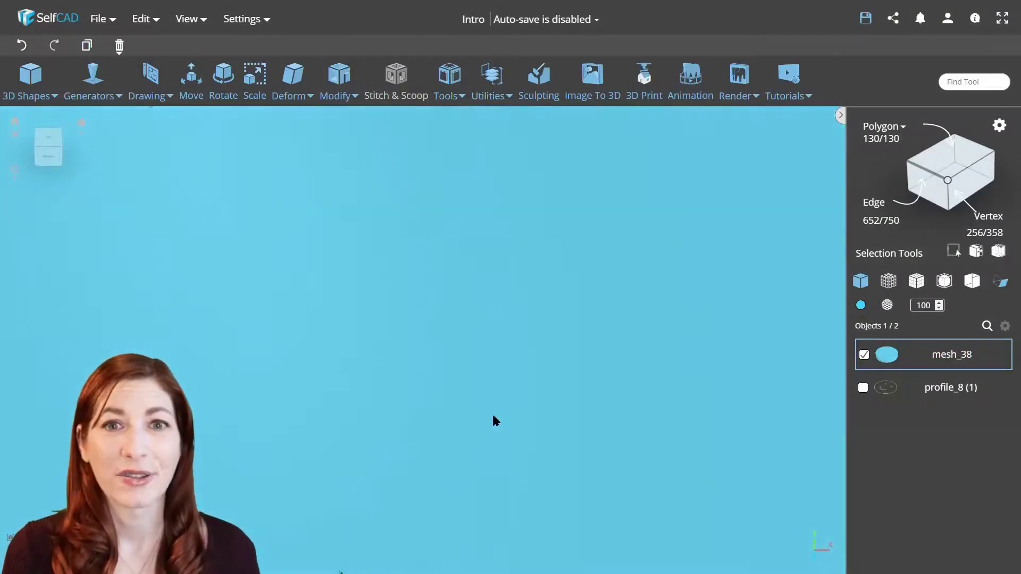
scroll(491, 412, "up", 3)
scroll(490, 420, "up", 3)
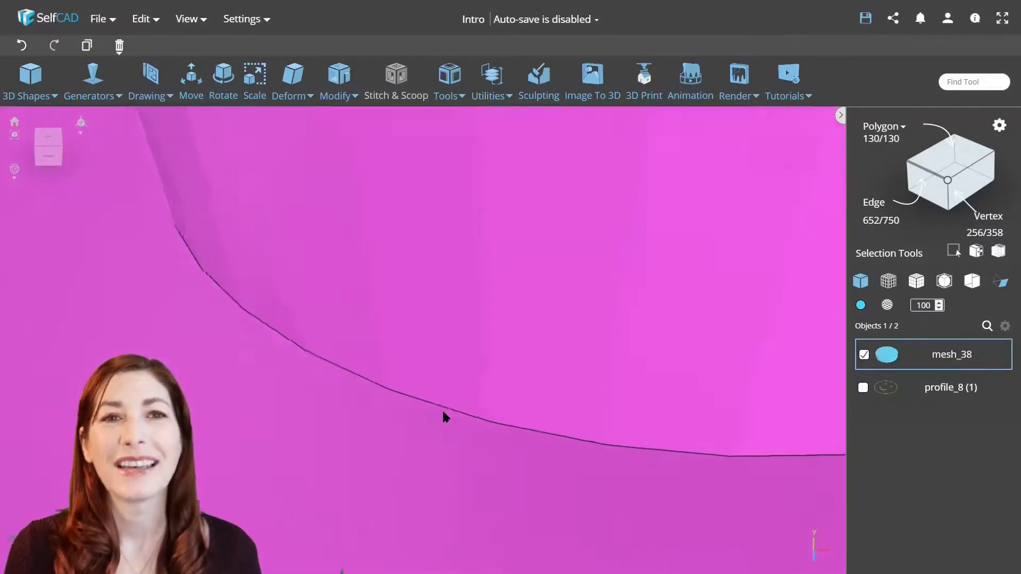
scroll(447, 409, "down", 2)
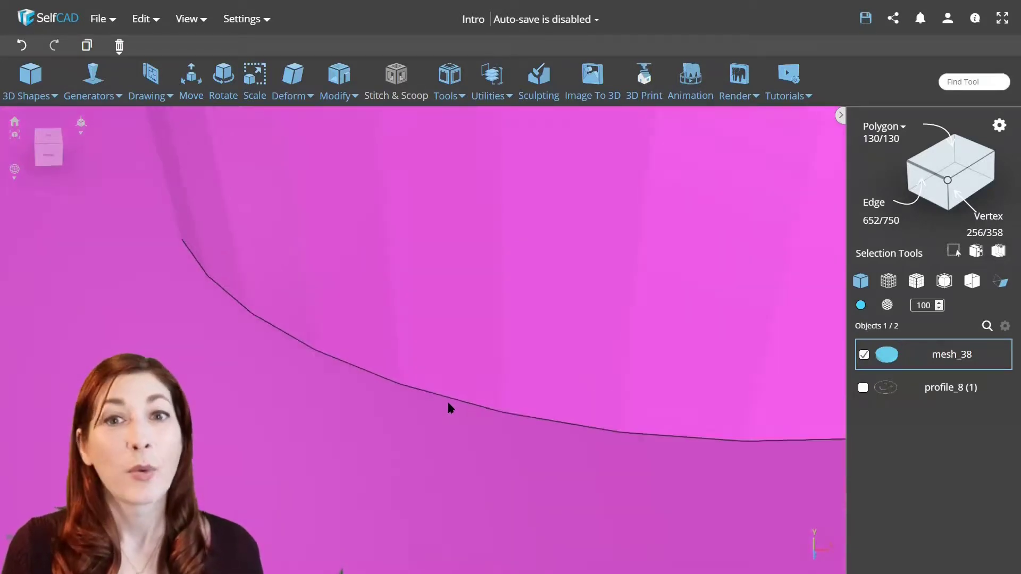
scroll(511, 396, "down", 5)
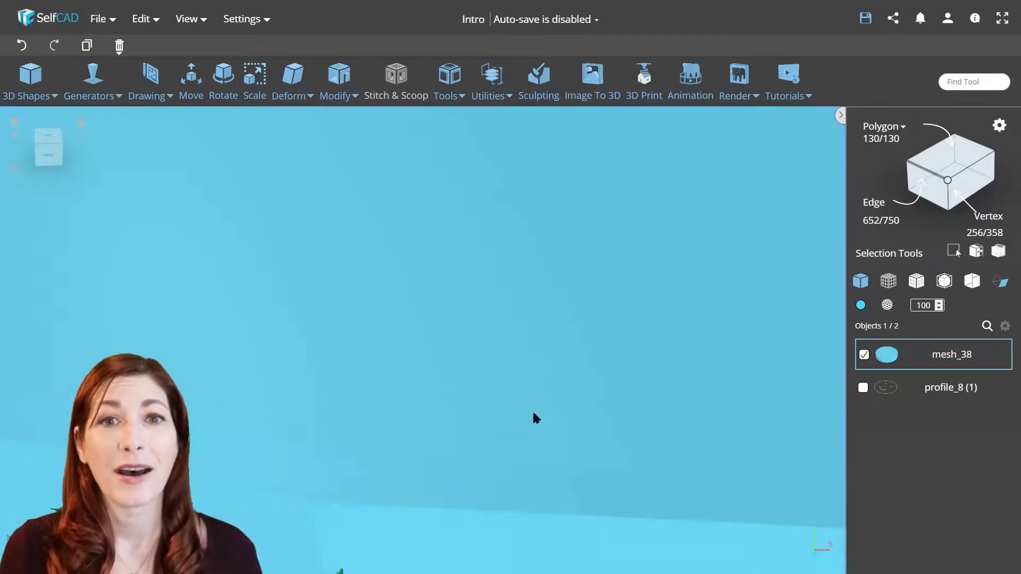
scroll(516, 413, "down", 5)
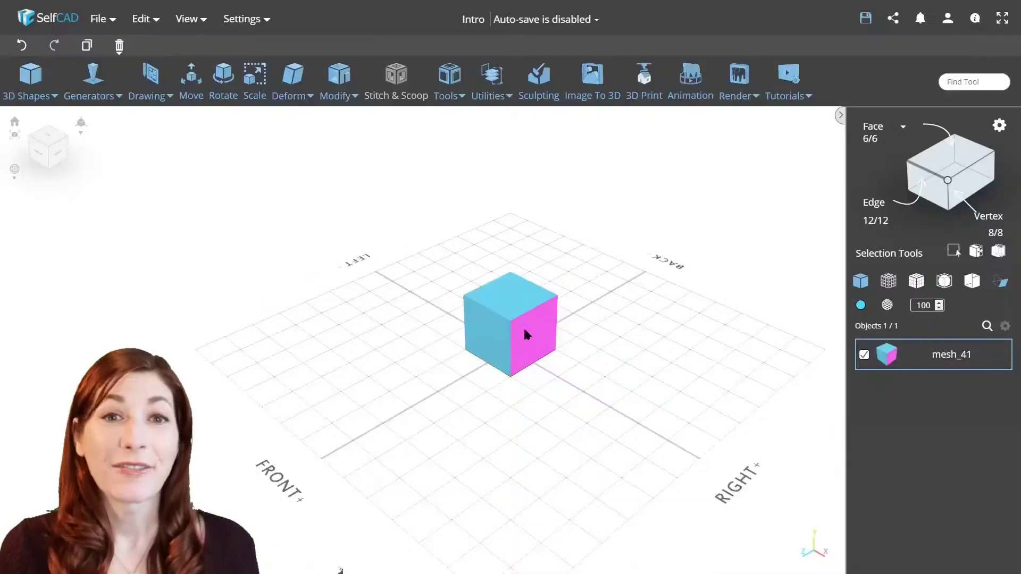
Step: Correct the orientation of the cube's reversed side face with Flip Normals
scroll(523, 319, "up", 3)
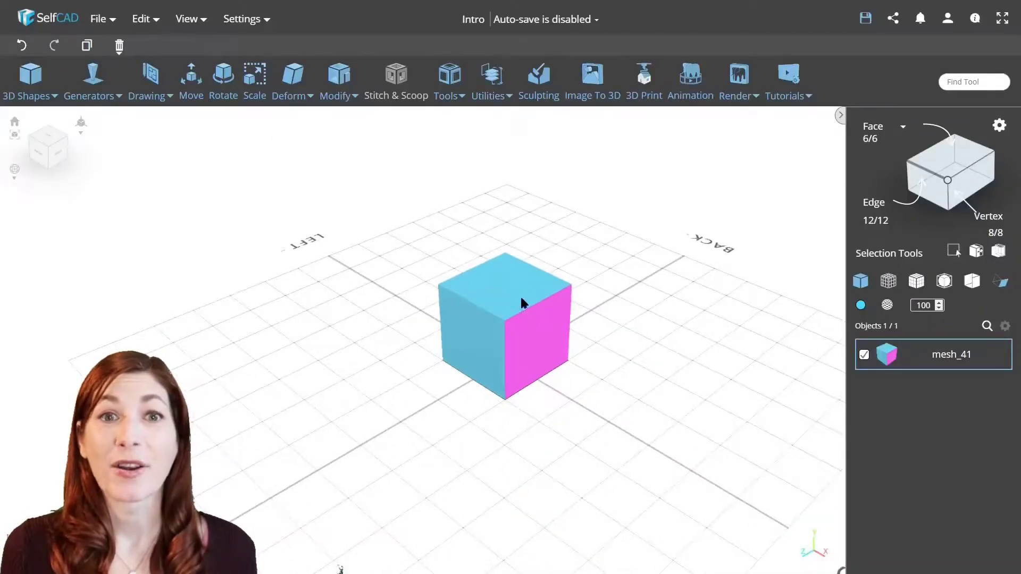
left_click(491, 88)
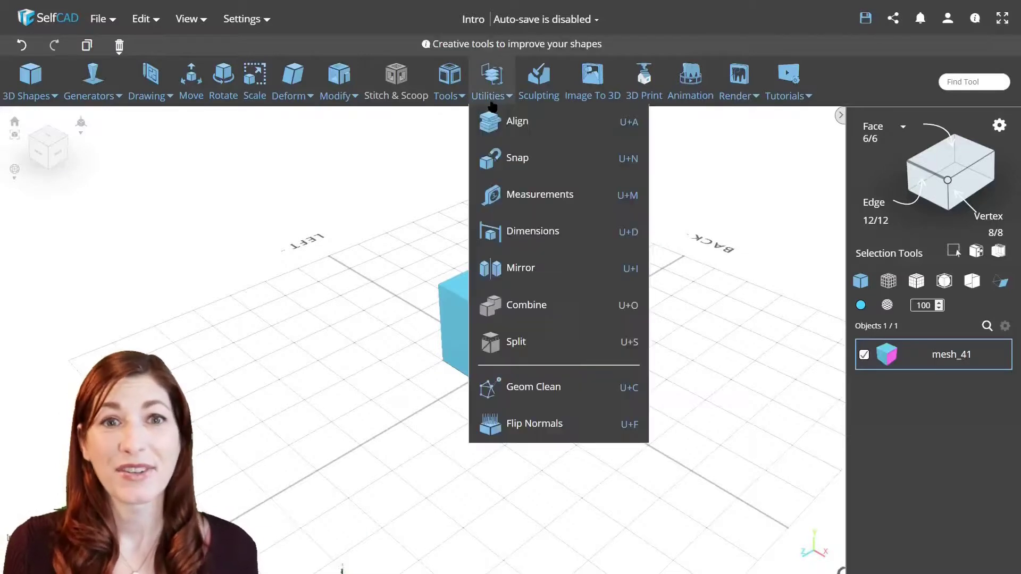
left_click(549, 430)
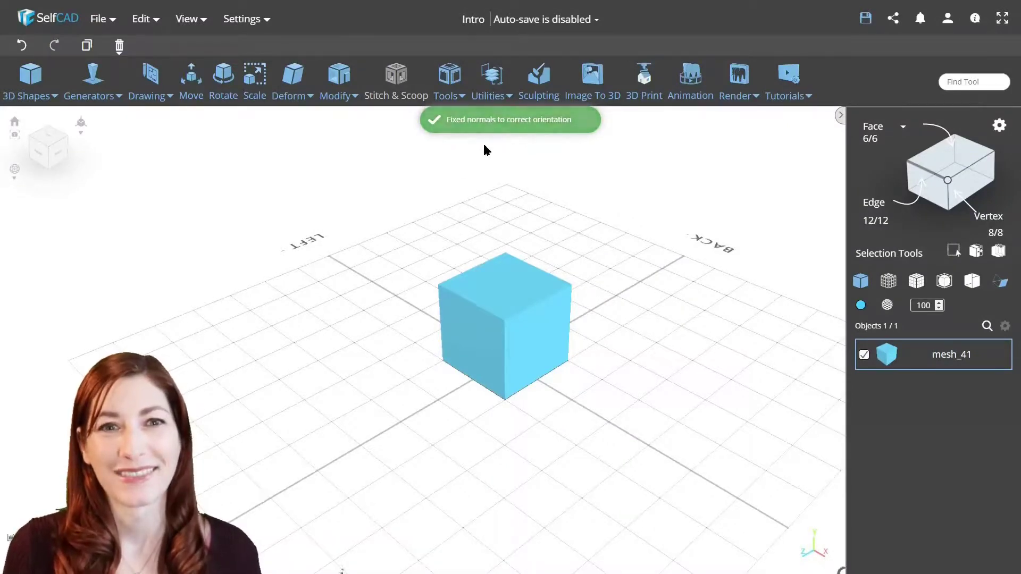
Step: Open Flip Normals for the selected cube
left_click_drag(463, 188, 518, 191)
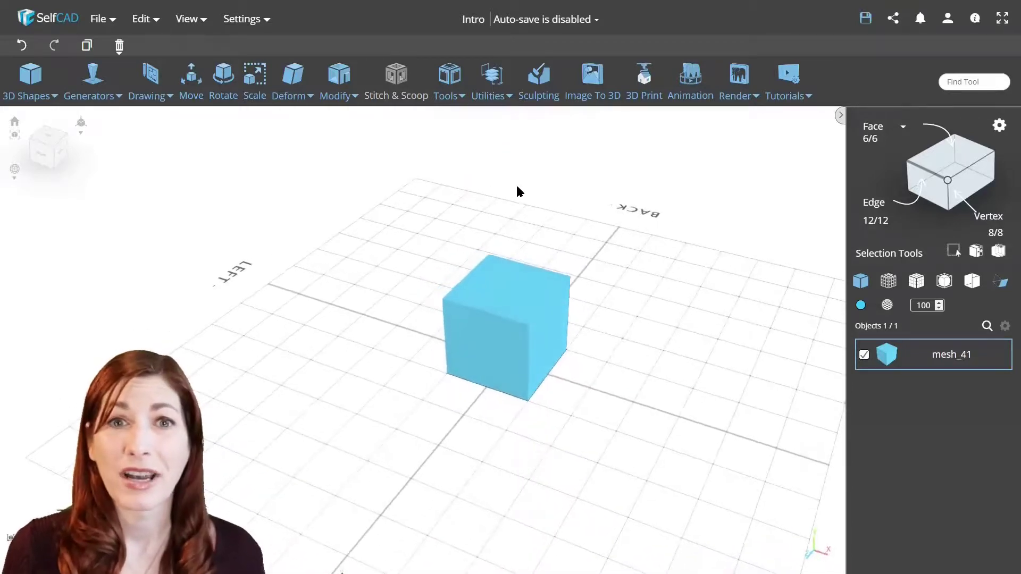
left_click(494, 95)
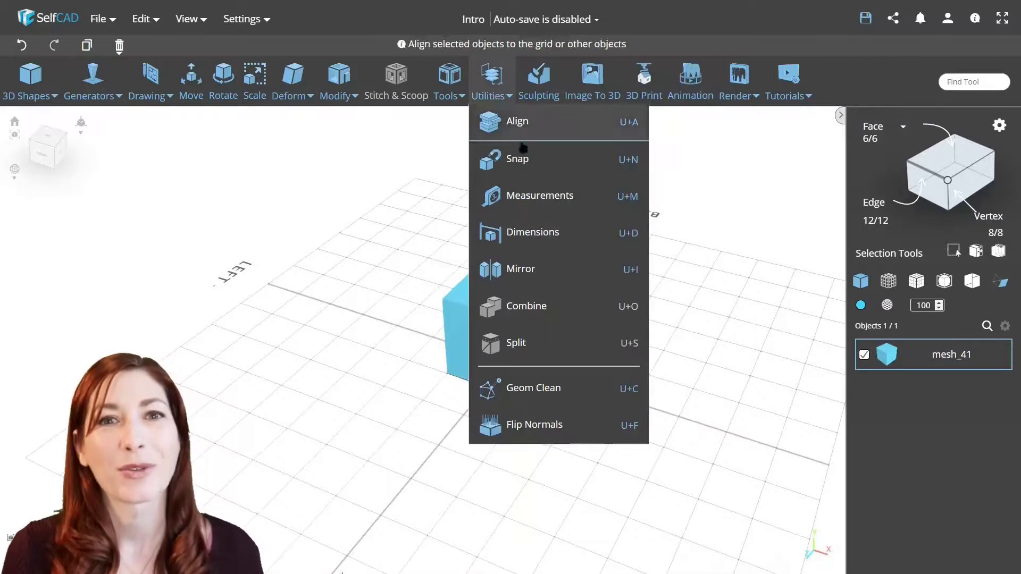
left_click(542, 426)
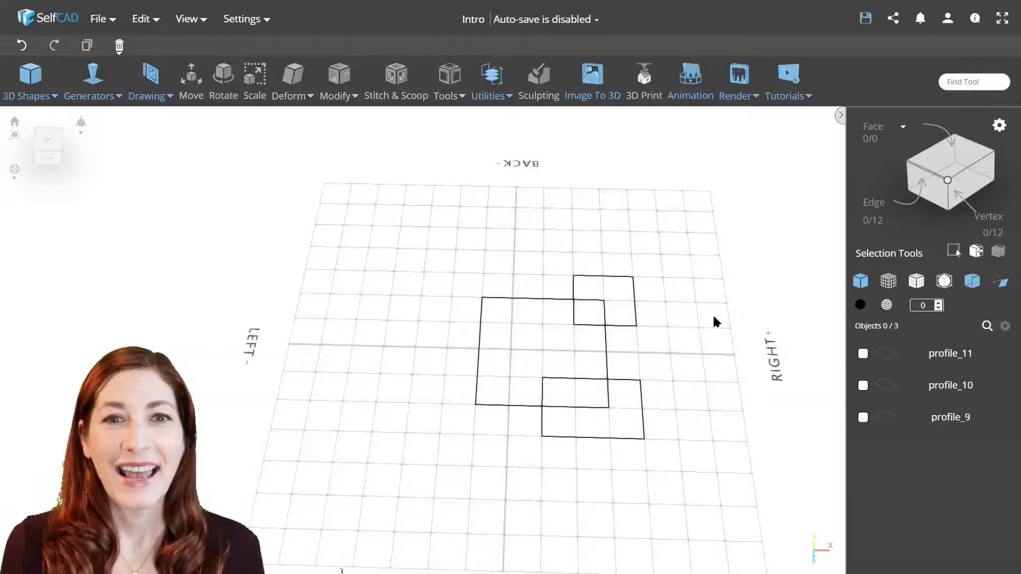
Step: Select the three overlapping rectangle profiles and combine them using Merge with Cut Intersections enabled
left_click_drag(713, 236, 413, 489)
left_click(491, 80)
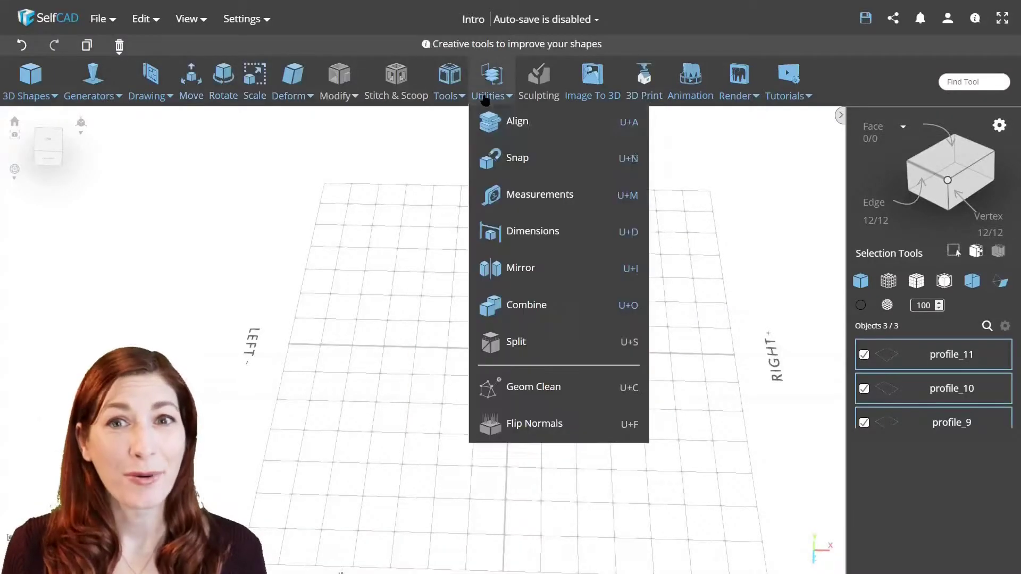
left_click(543, 302)
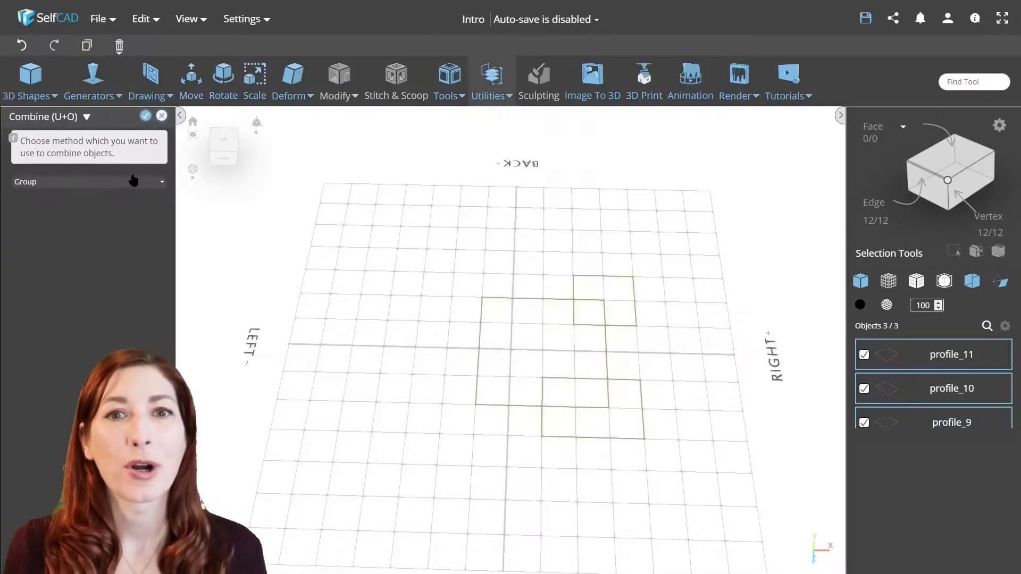
left_click(85, 182)
left_click(85, 213)
left_click(146, 116)
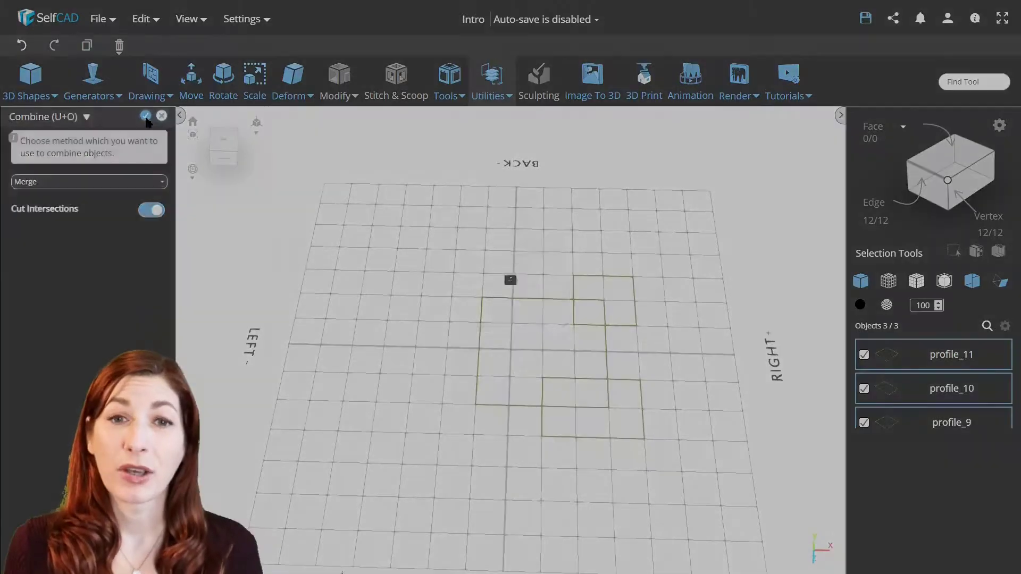
Step: Clean the merged profile down to its outline using Geom Clean with Remove Duplicates and Remove Inner Edges enabled
scroll(628, 351, "up", 3)
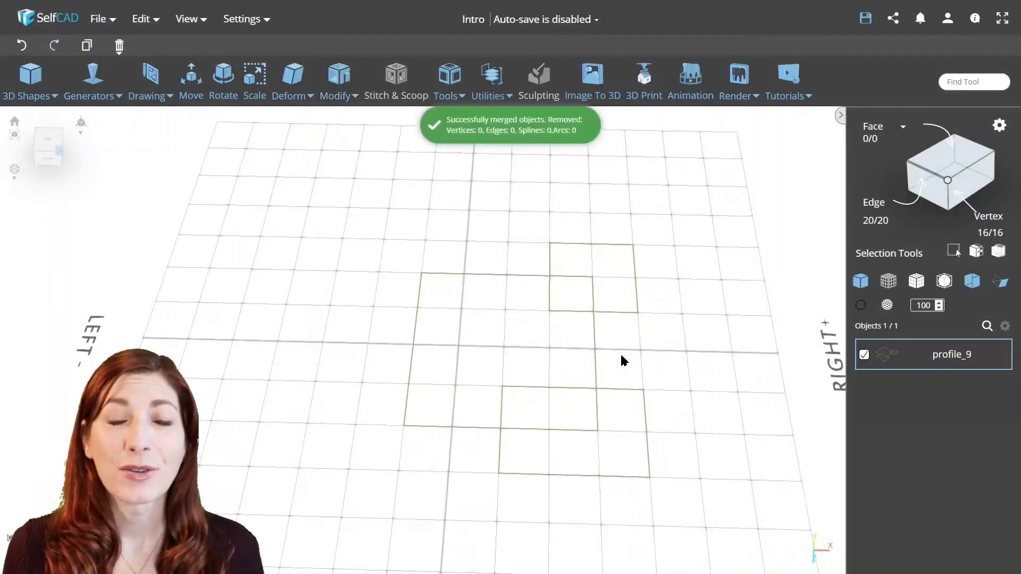
left_click(491, 80)
left_click(549, 383)
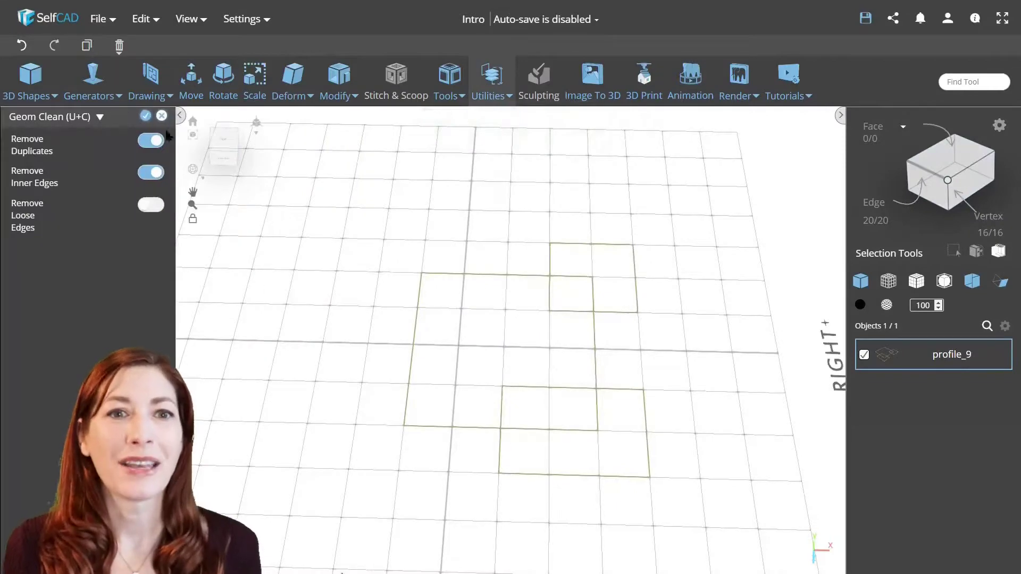
left_click(145, 117)
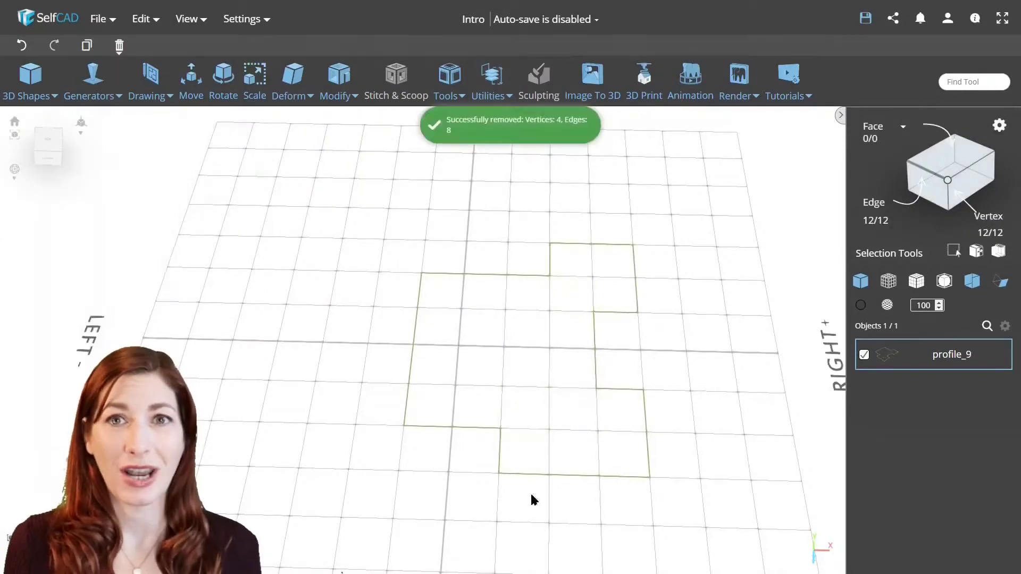
scroll(593, 376, "down", 3)
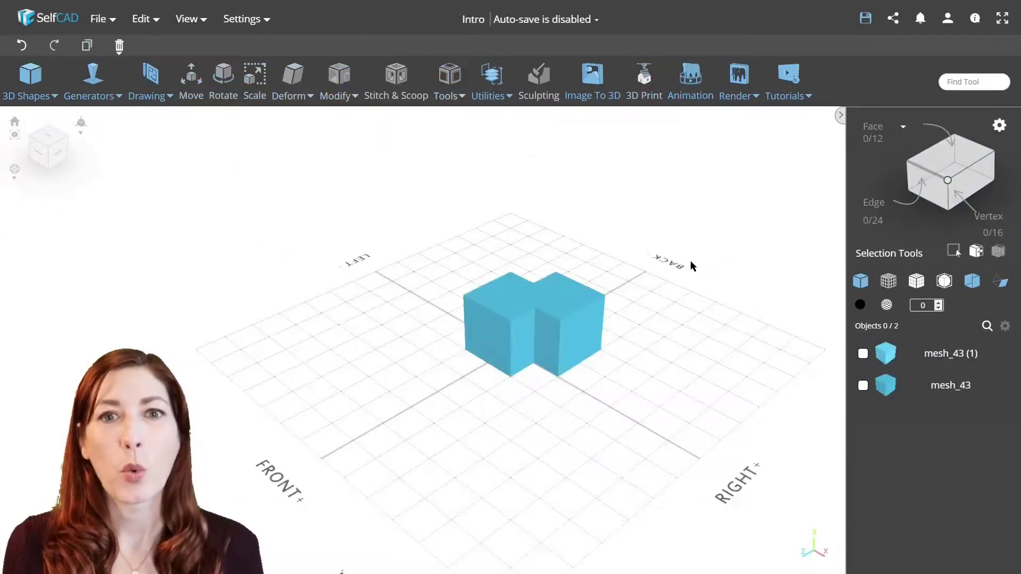
Step: Select the two overlapping cubes and join them into one object with a Stitch & Scoop Union
left_click_drag(694, 254, 418, 394)
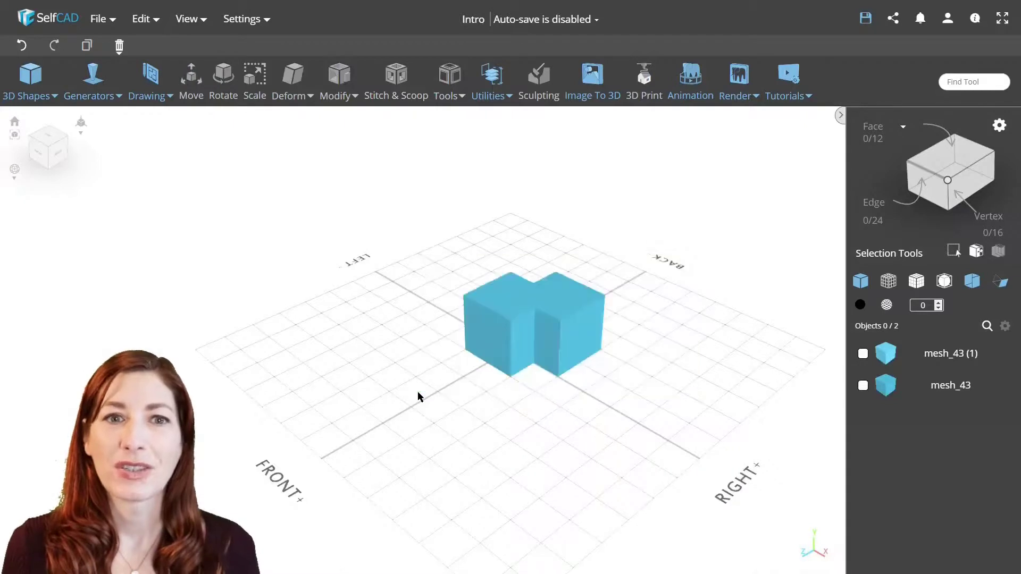
left_click(394, 101)
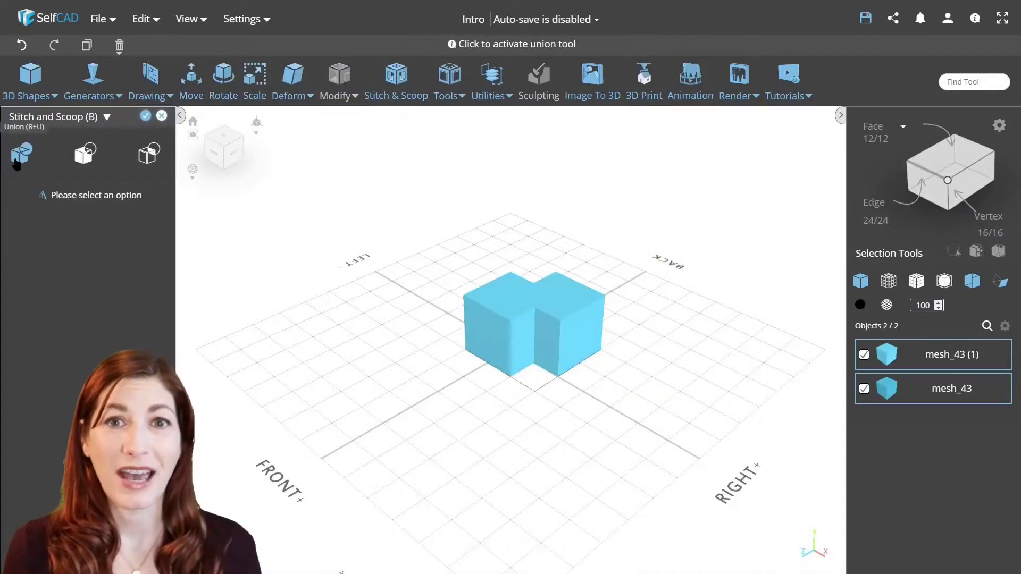
left_click(20, 155)
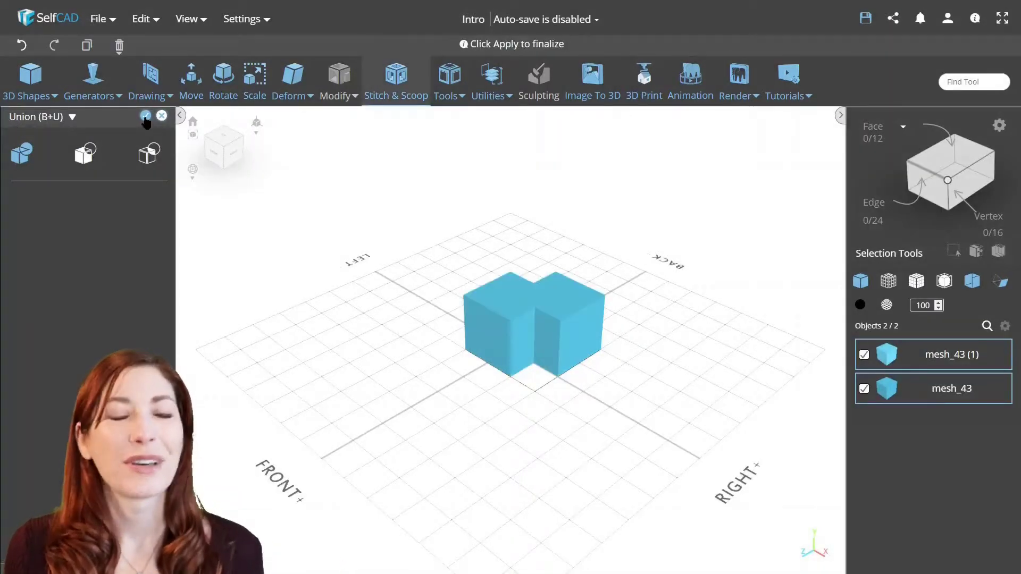
left_click(145, 117)
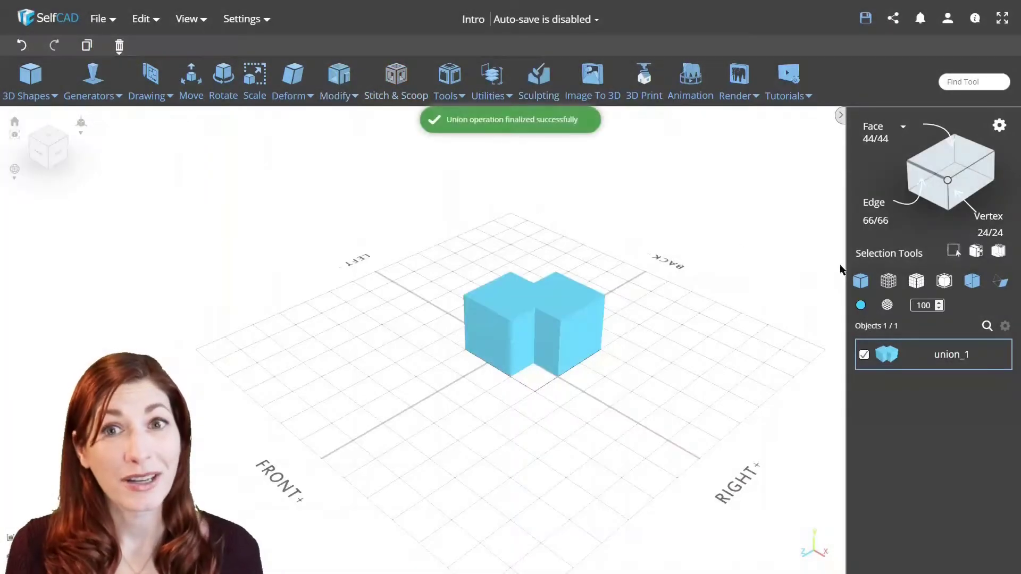
Step: Display the united cubes as a solid with edges and as a wireframe to examine their triangulated faces
left_click(914, 283)
left_click_drag(631, 247, 657, 254)
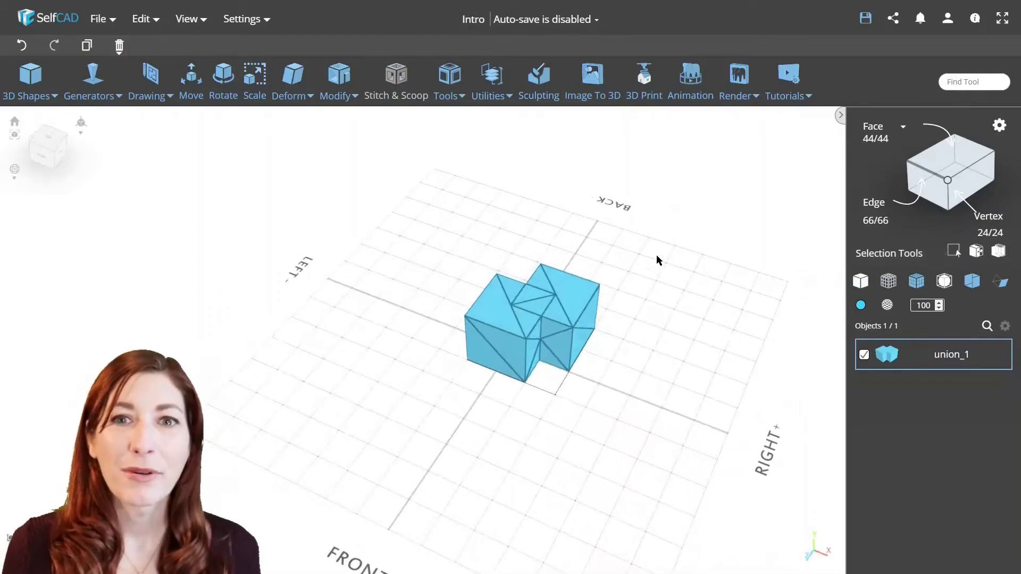
left_click(889, 286)
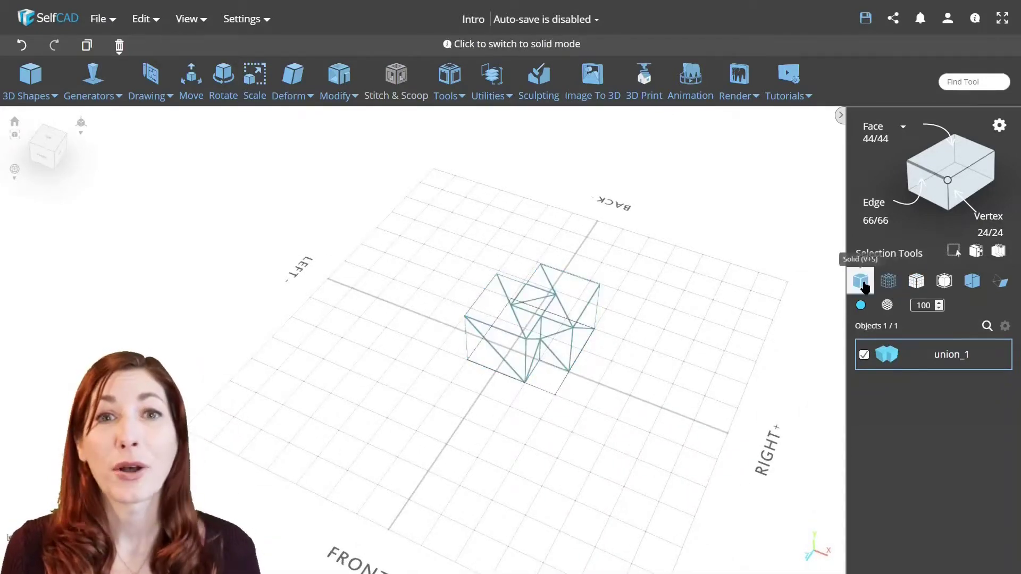